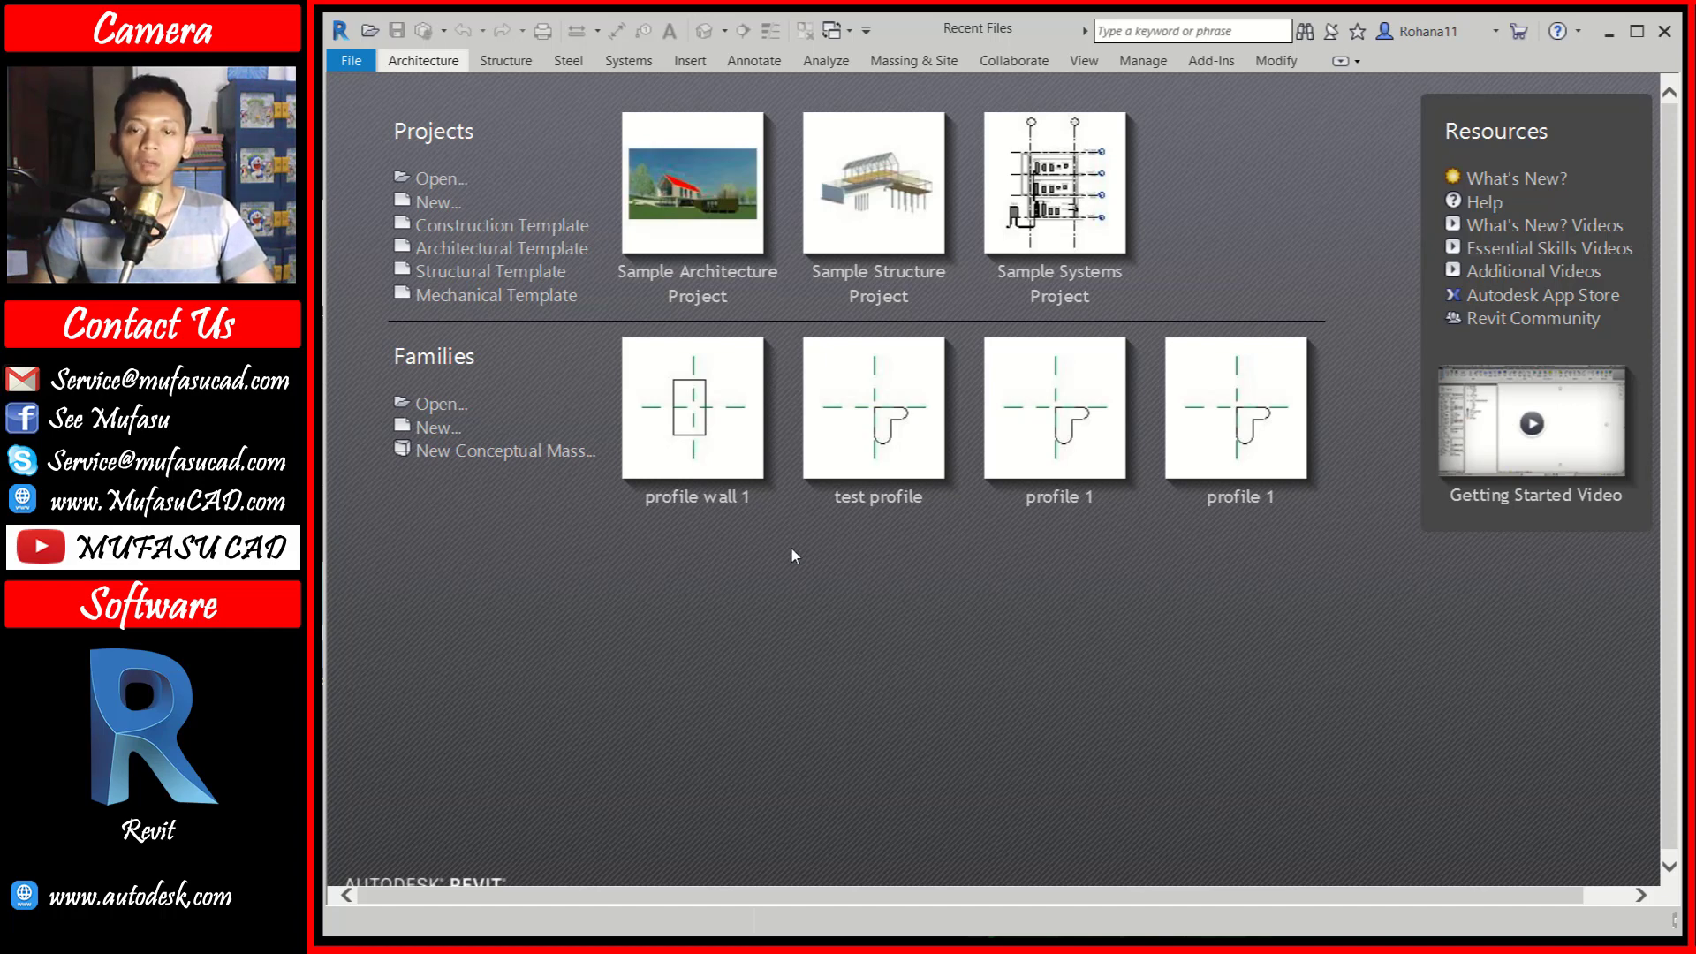
Create a new project from the DefaultMetric.rte template in the US Metric folder
left_click(439, 204)
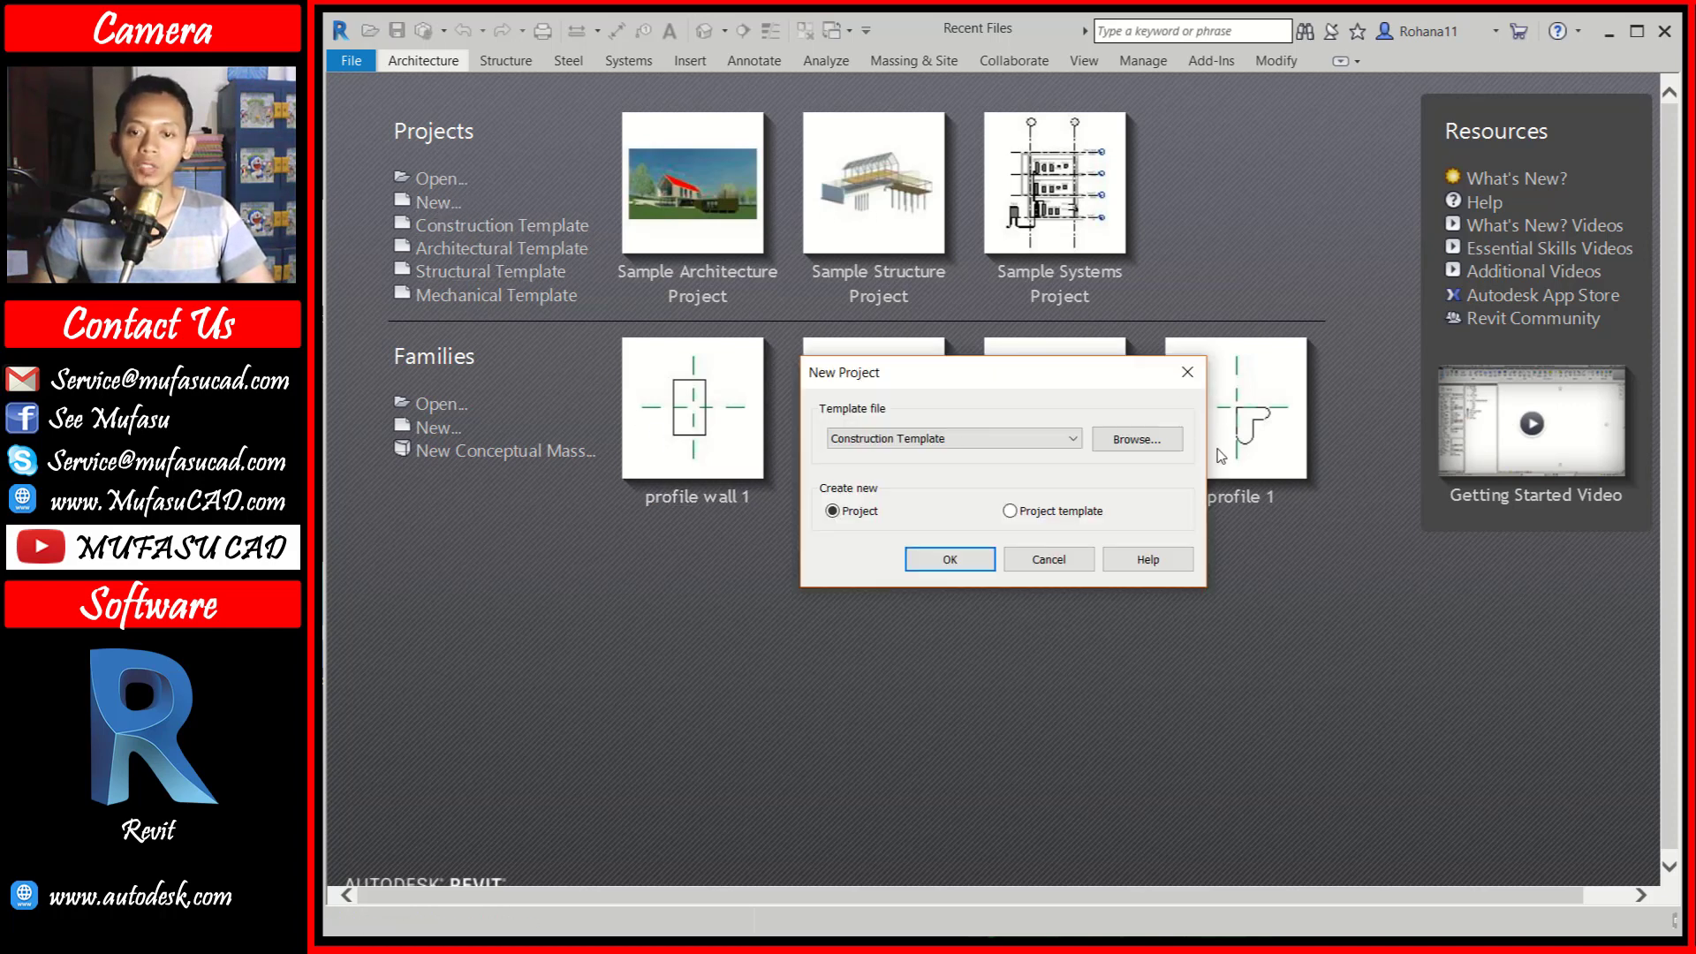
left_click(1157, 446)
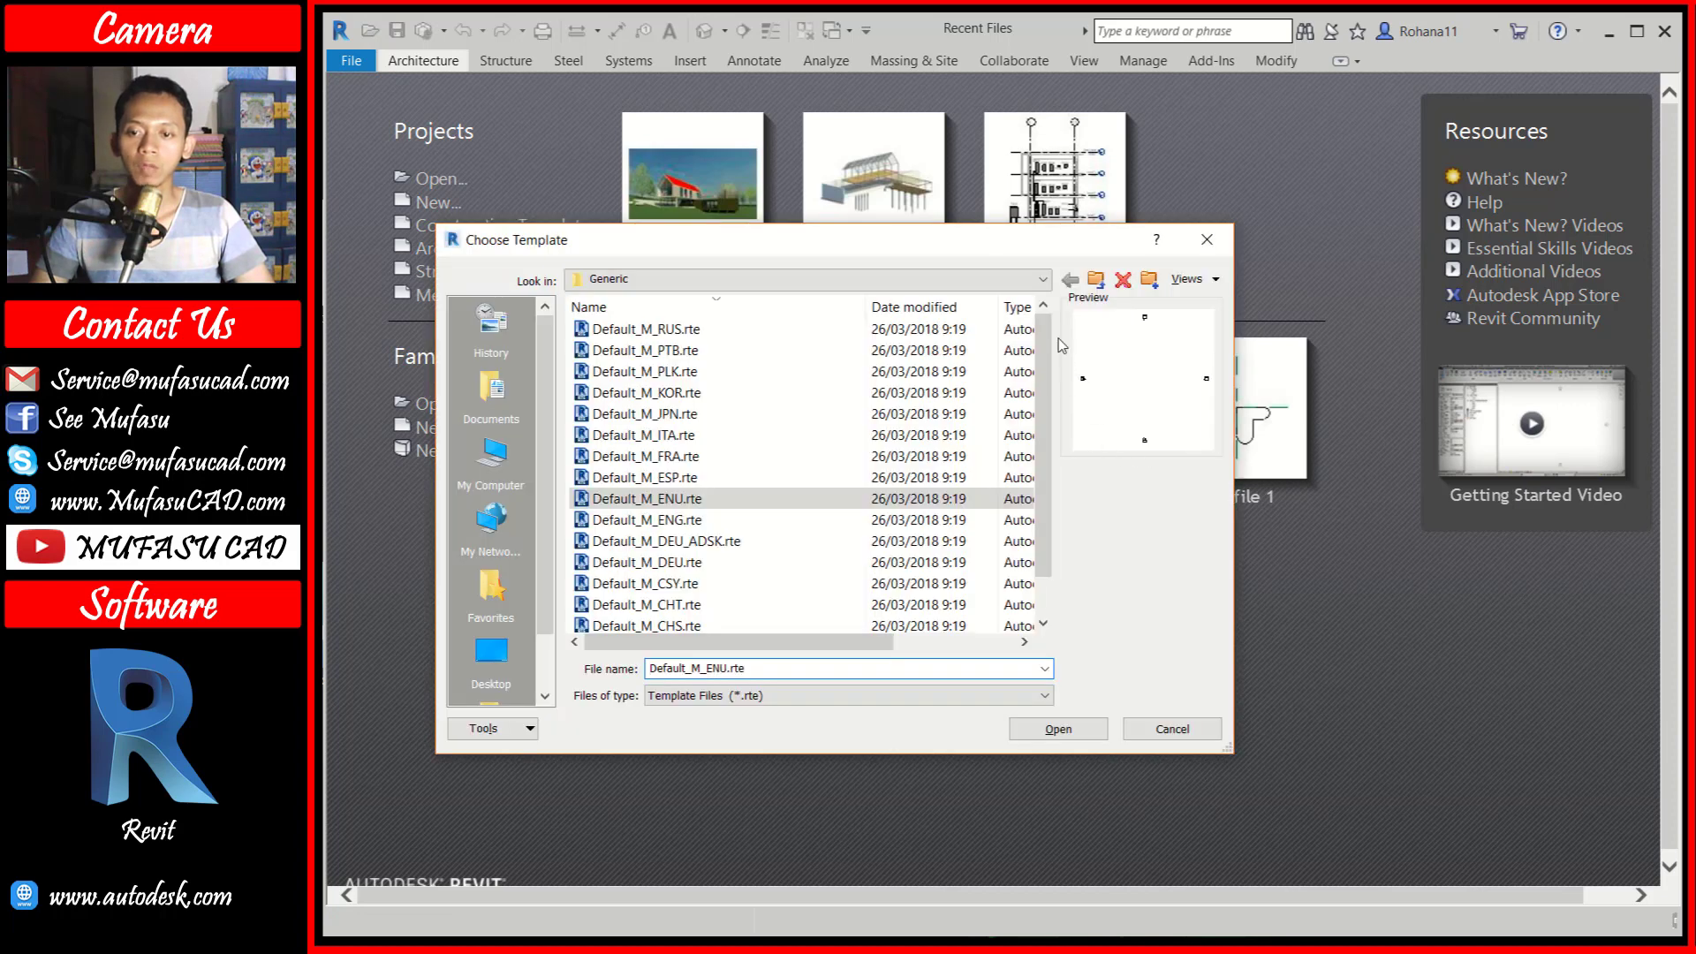
left_click(1096, 279)
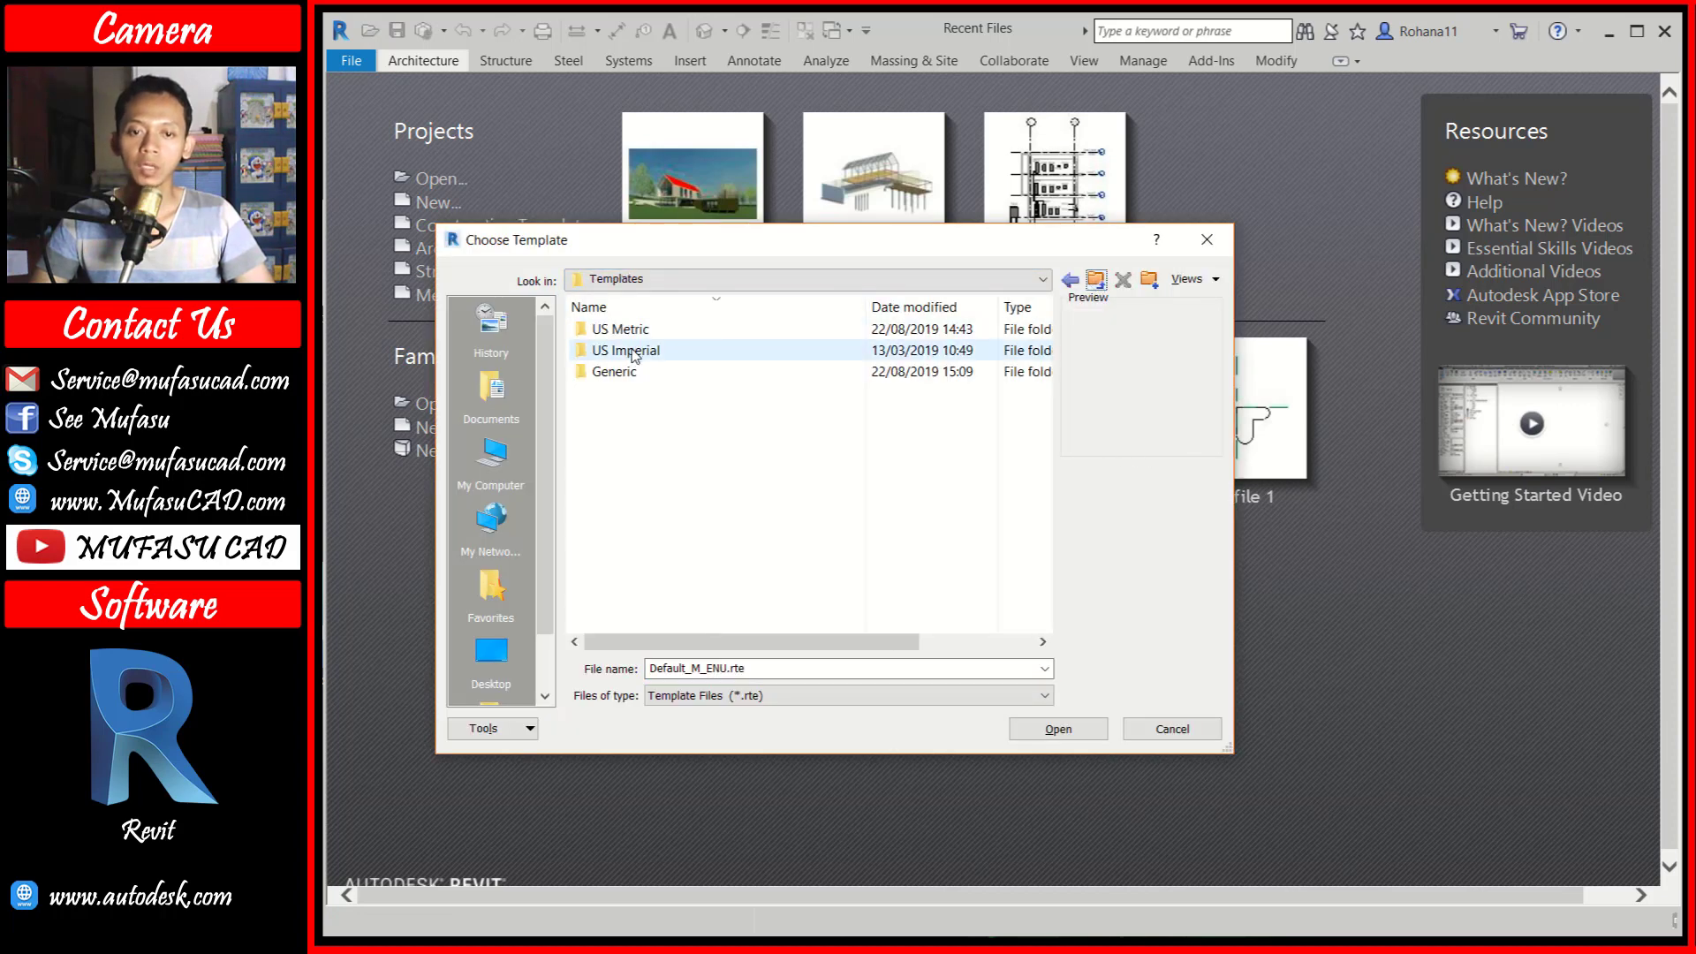
double_click(621, 332)
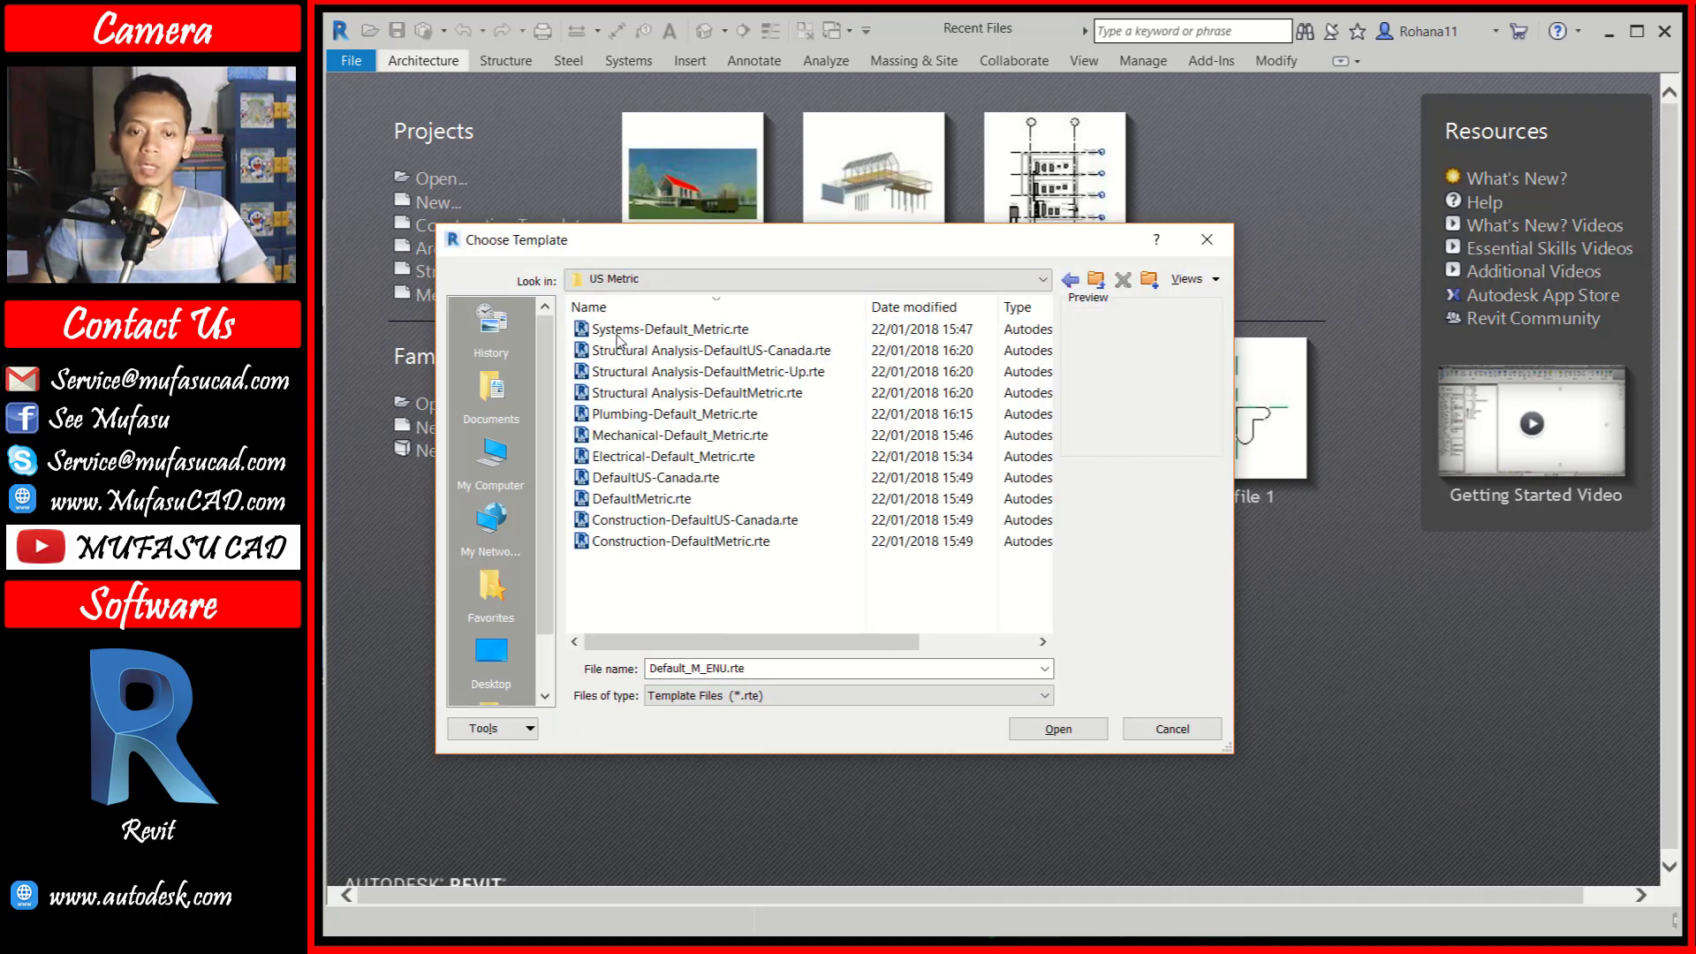
left_click(638, 501)
left_click(1082, 730)
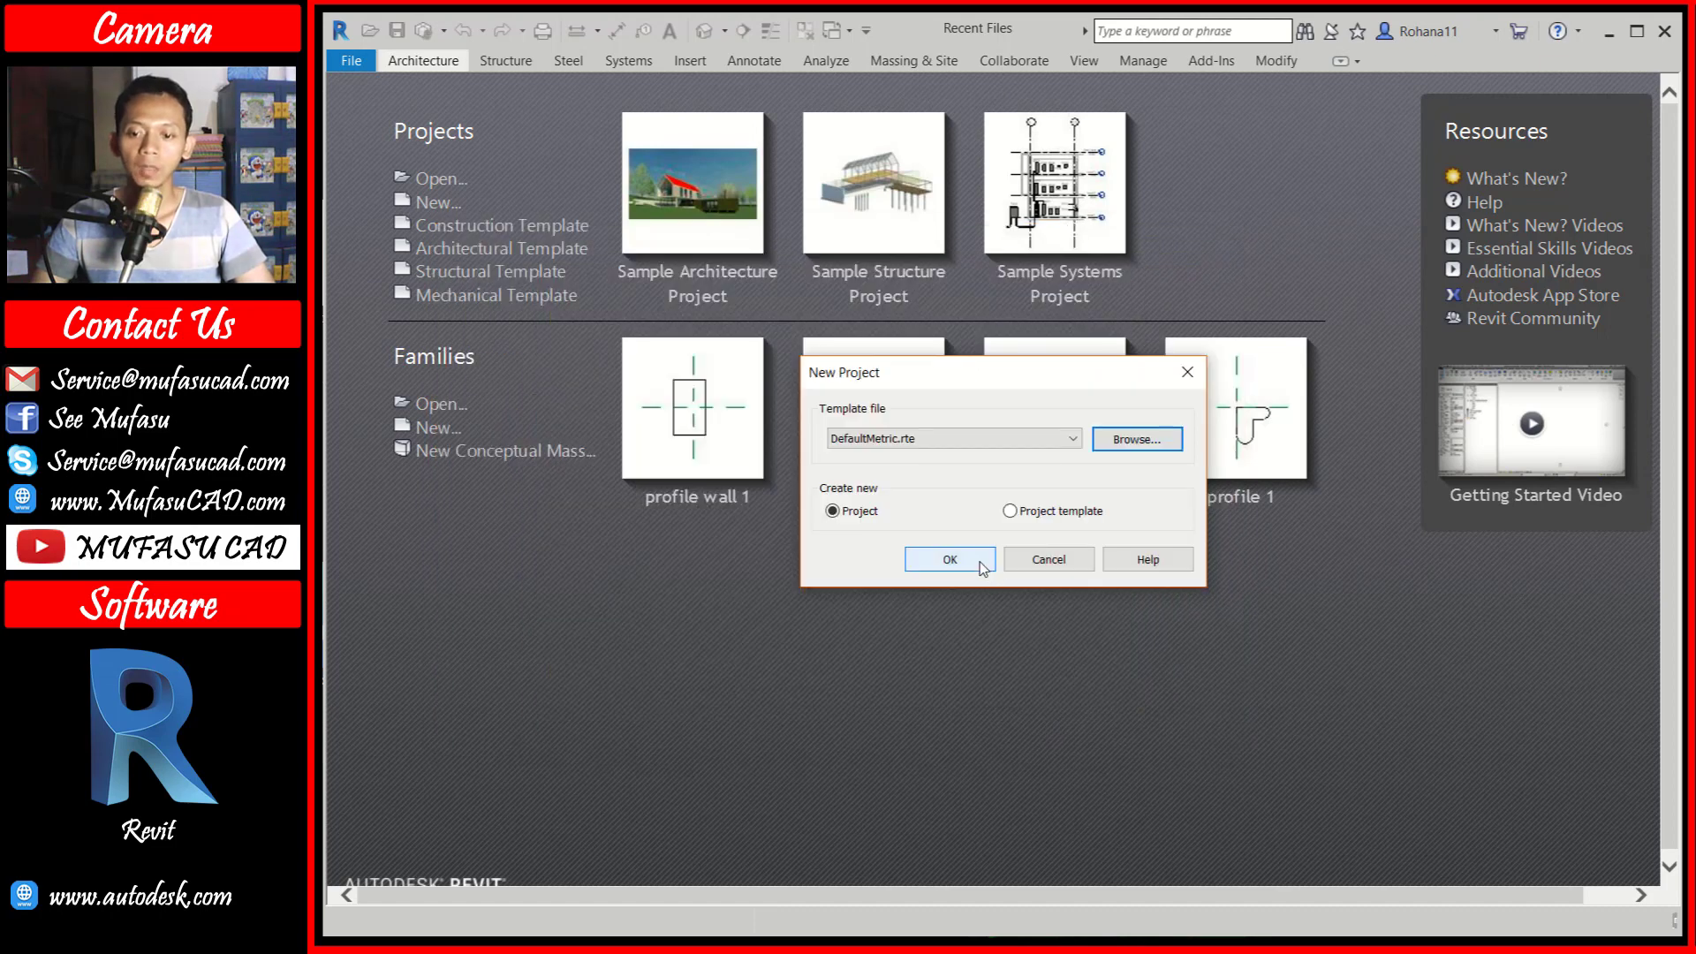
left_click(984, 567)
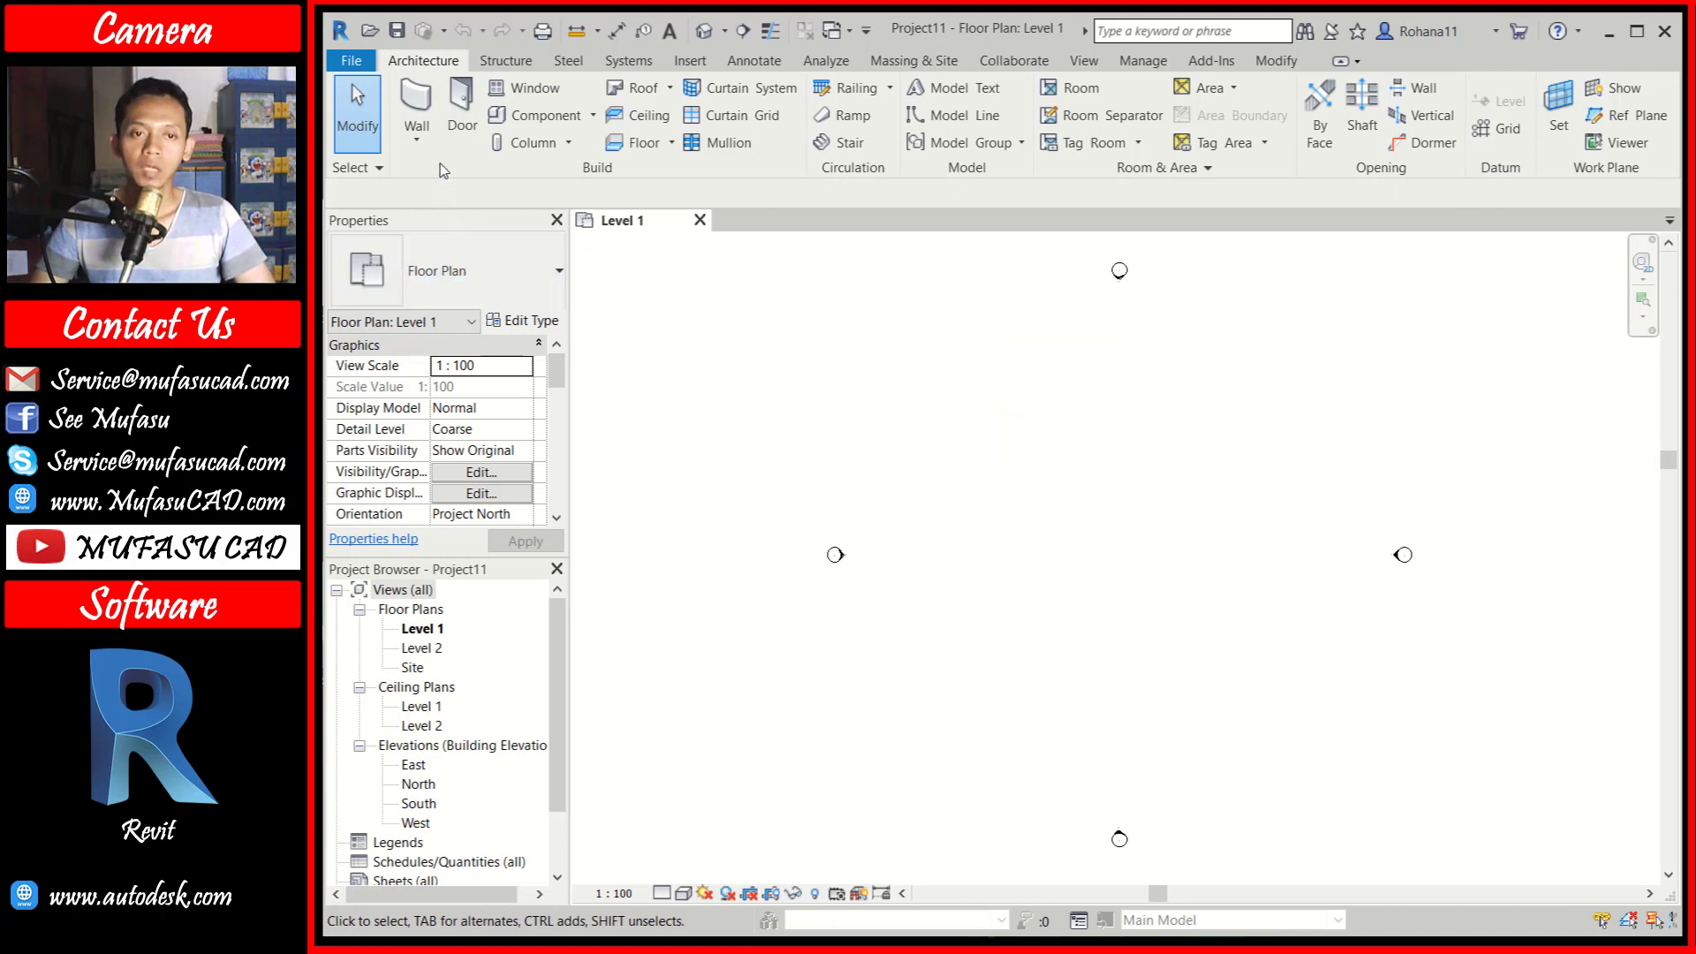
Draw one straight 26000 mm Generic - 200mm wall on Level 1
left_click(422, 117)
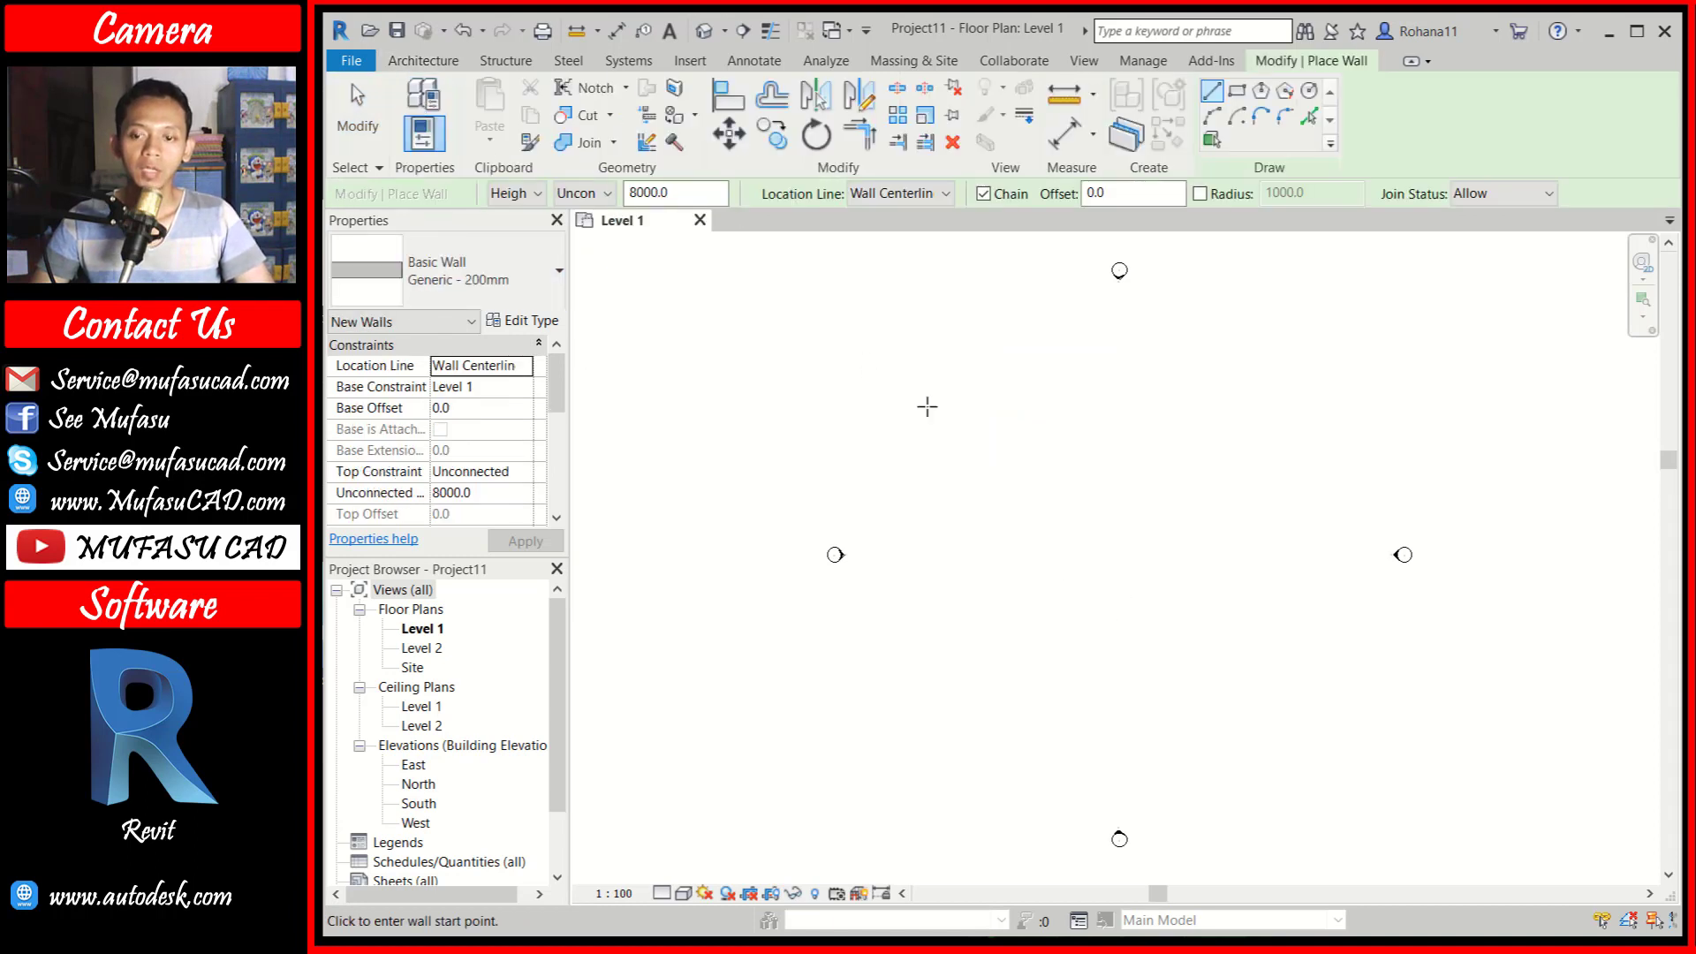
left_click(979, 509)
left_click(1272, 508)
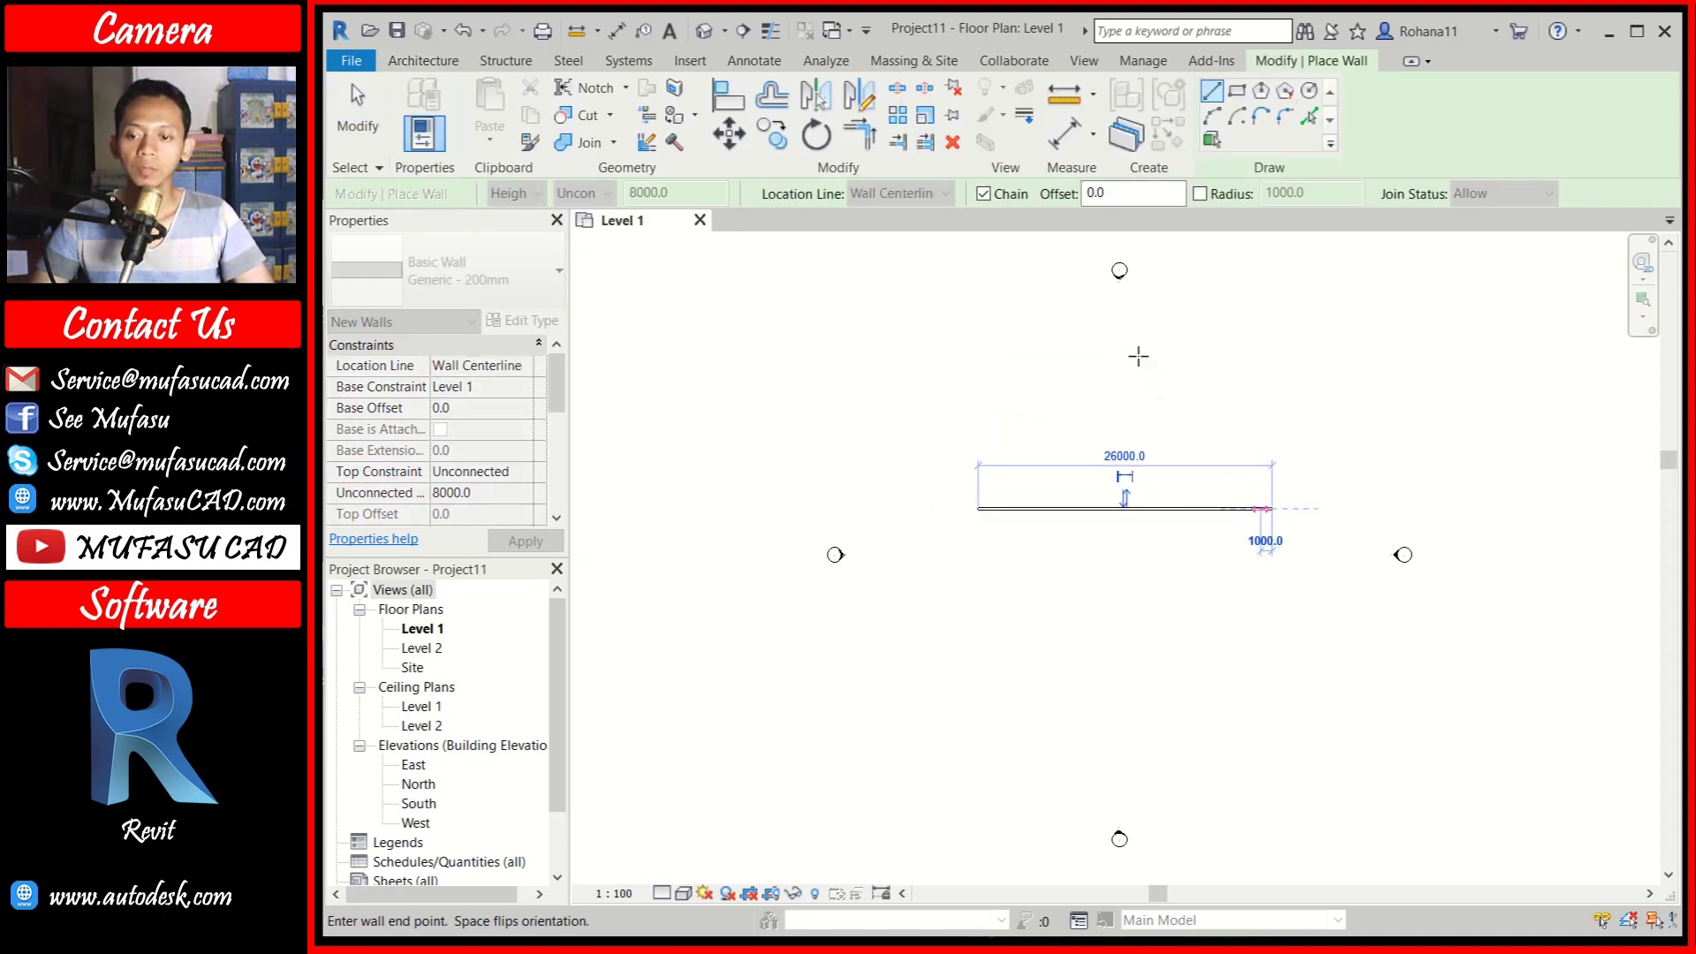
key("Escape")
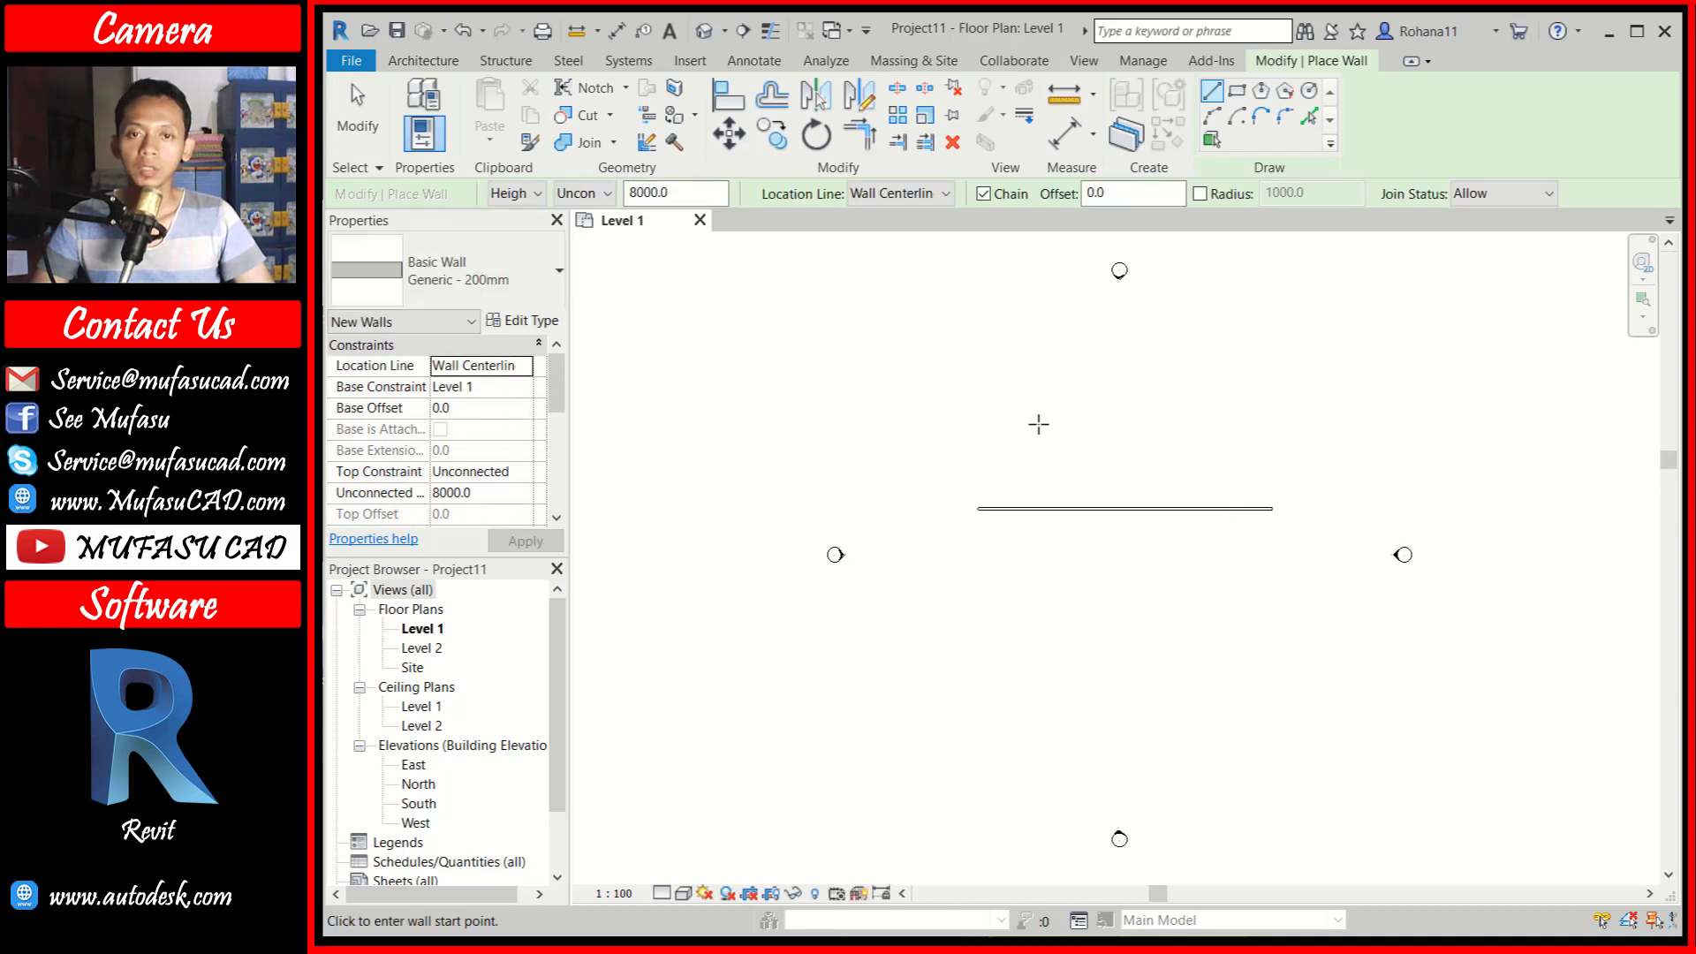
Show the wall in the default 3D view, recentred and zoomed
left_click(704, 31)
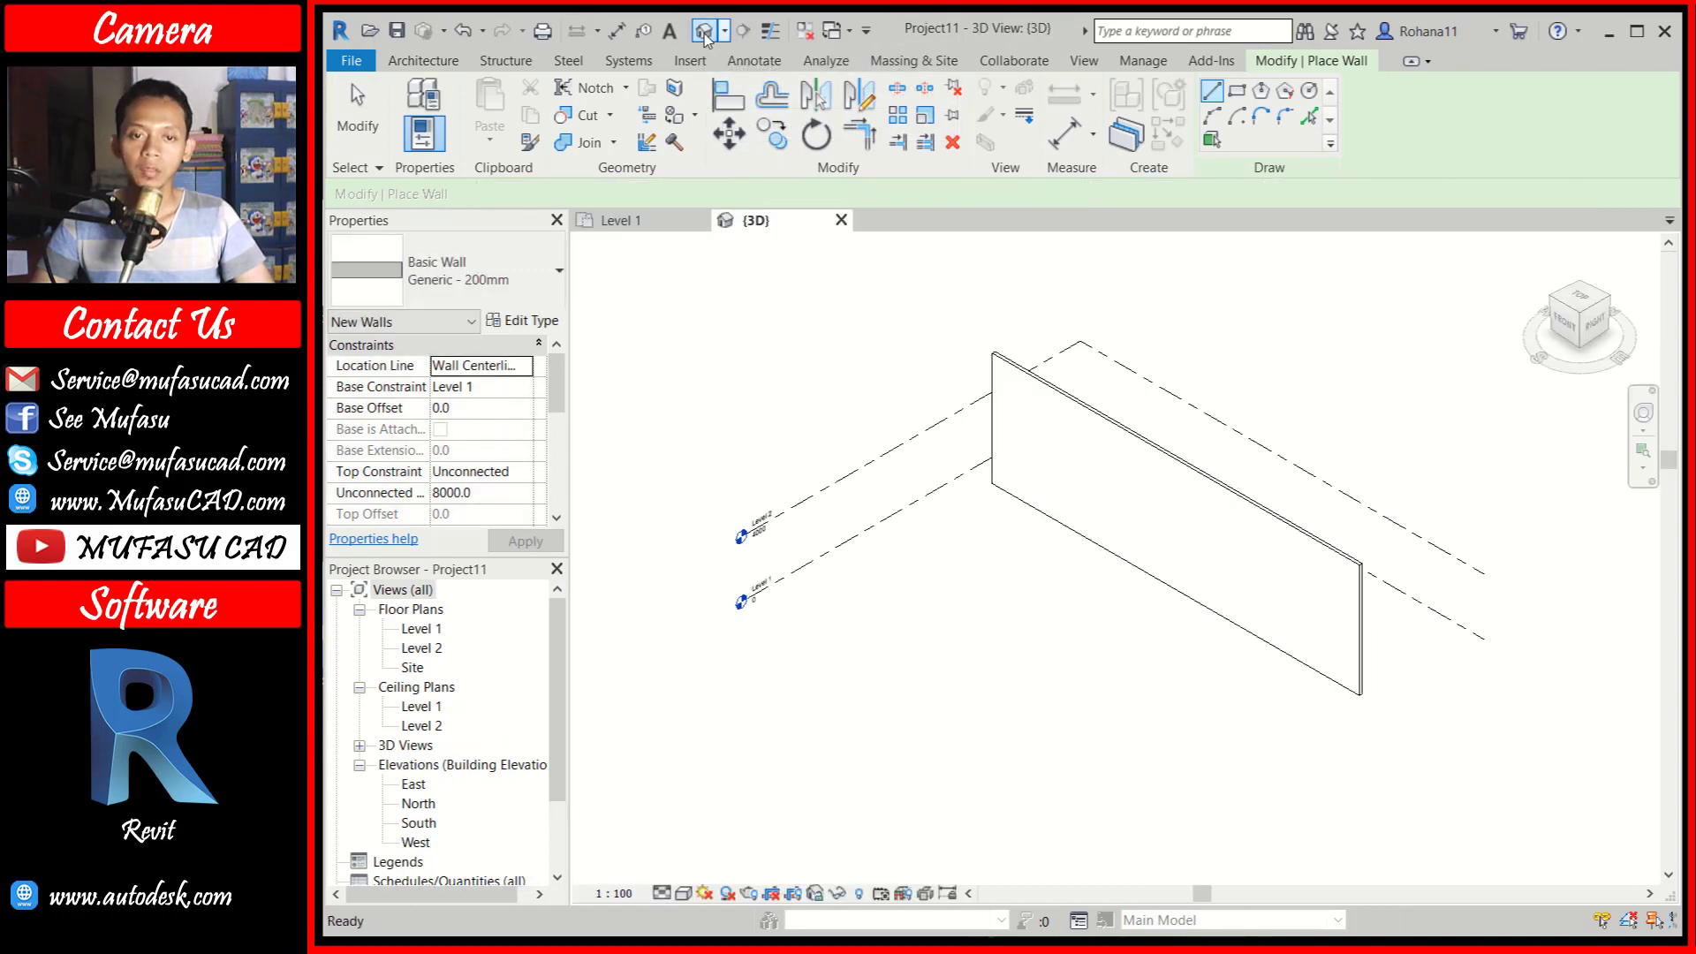
middle_click_drag(1298, 529, 1250, 535)
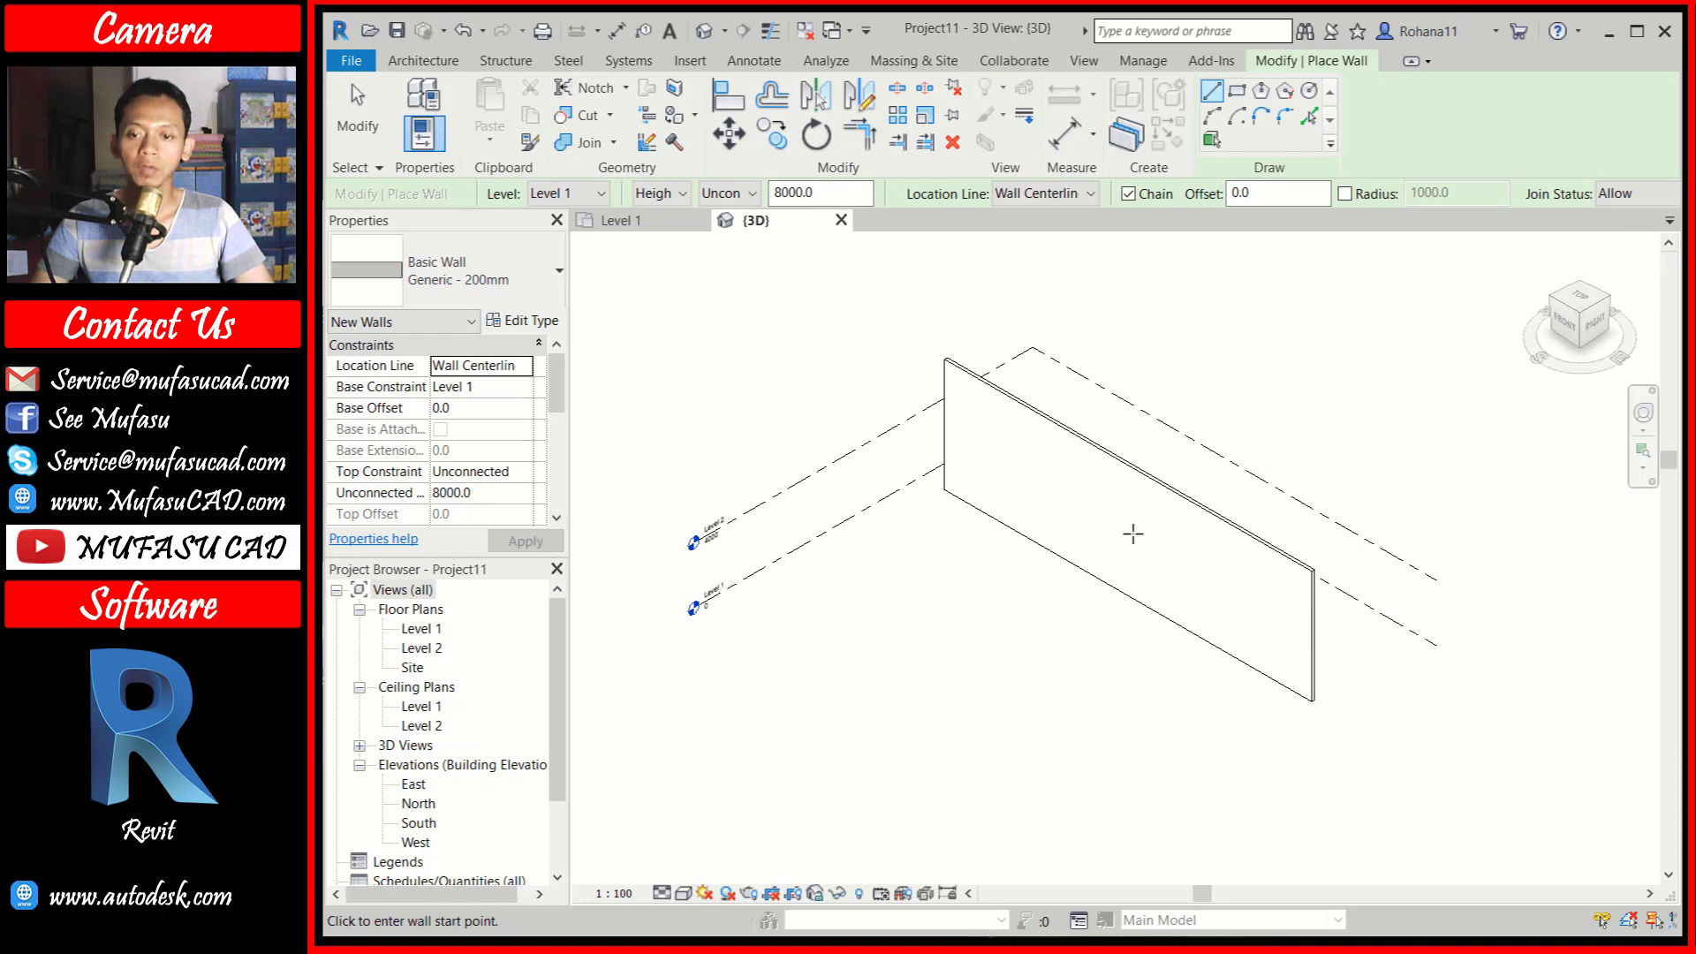
scroll(1133, 534, "up", 1)
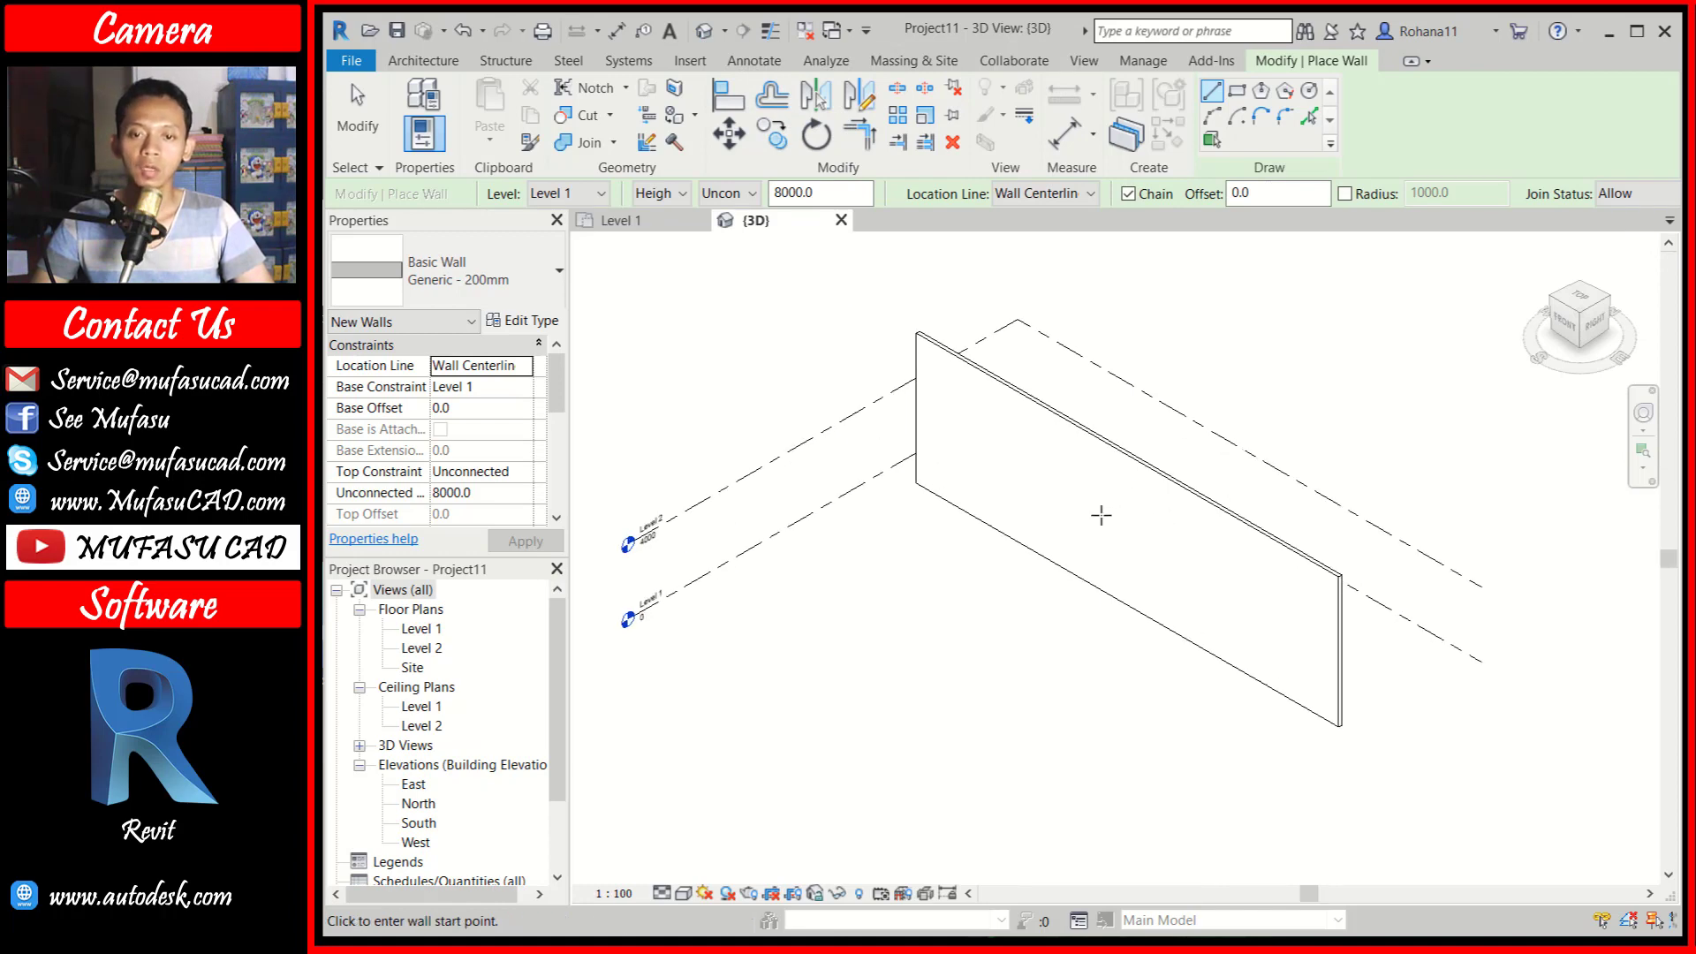
left_click(348, 111)
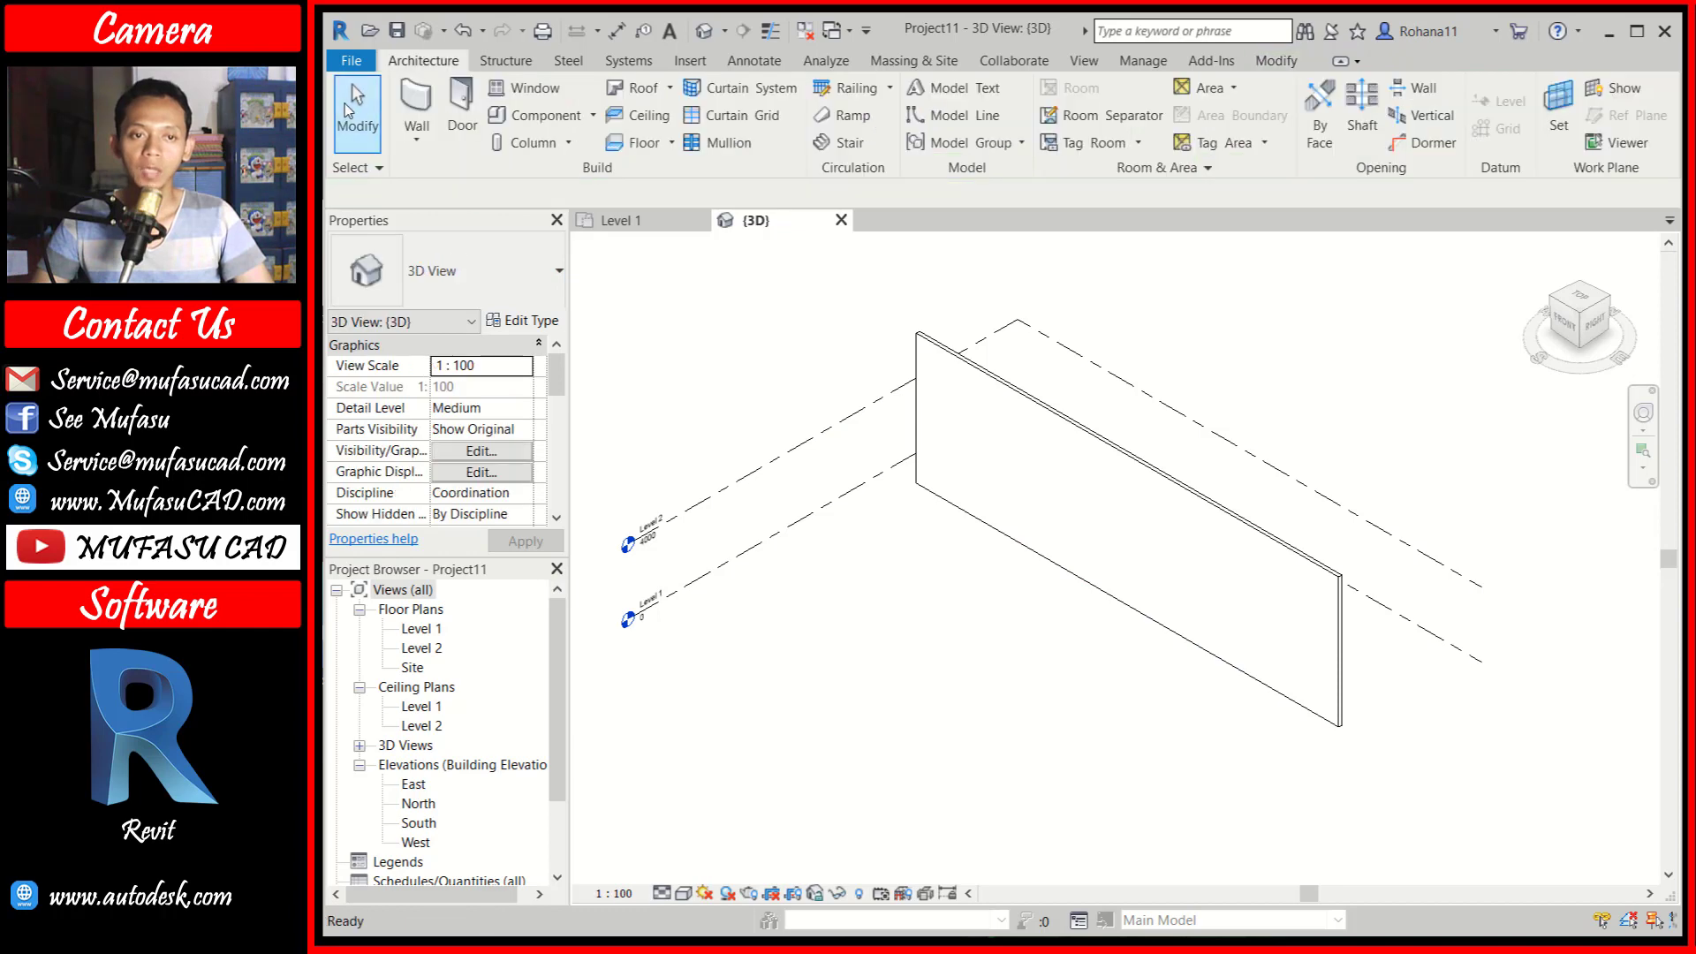
Place a Cornice wall sweep along the whole wall and zoom in to inspect it
left_click(417, 146)
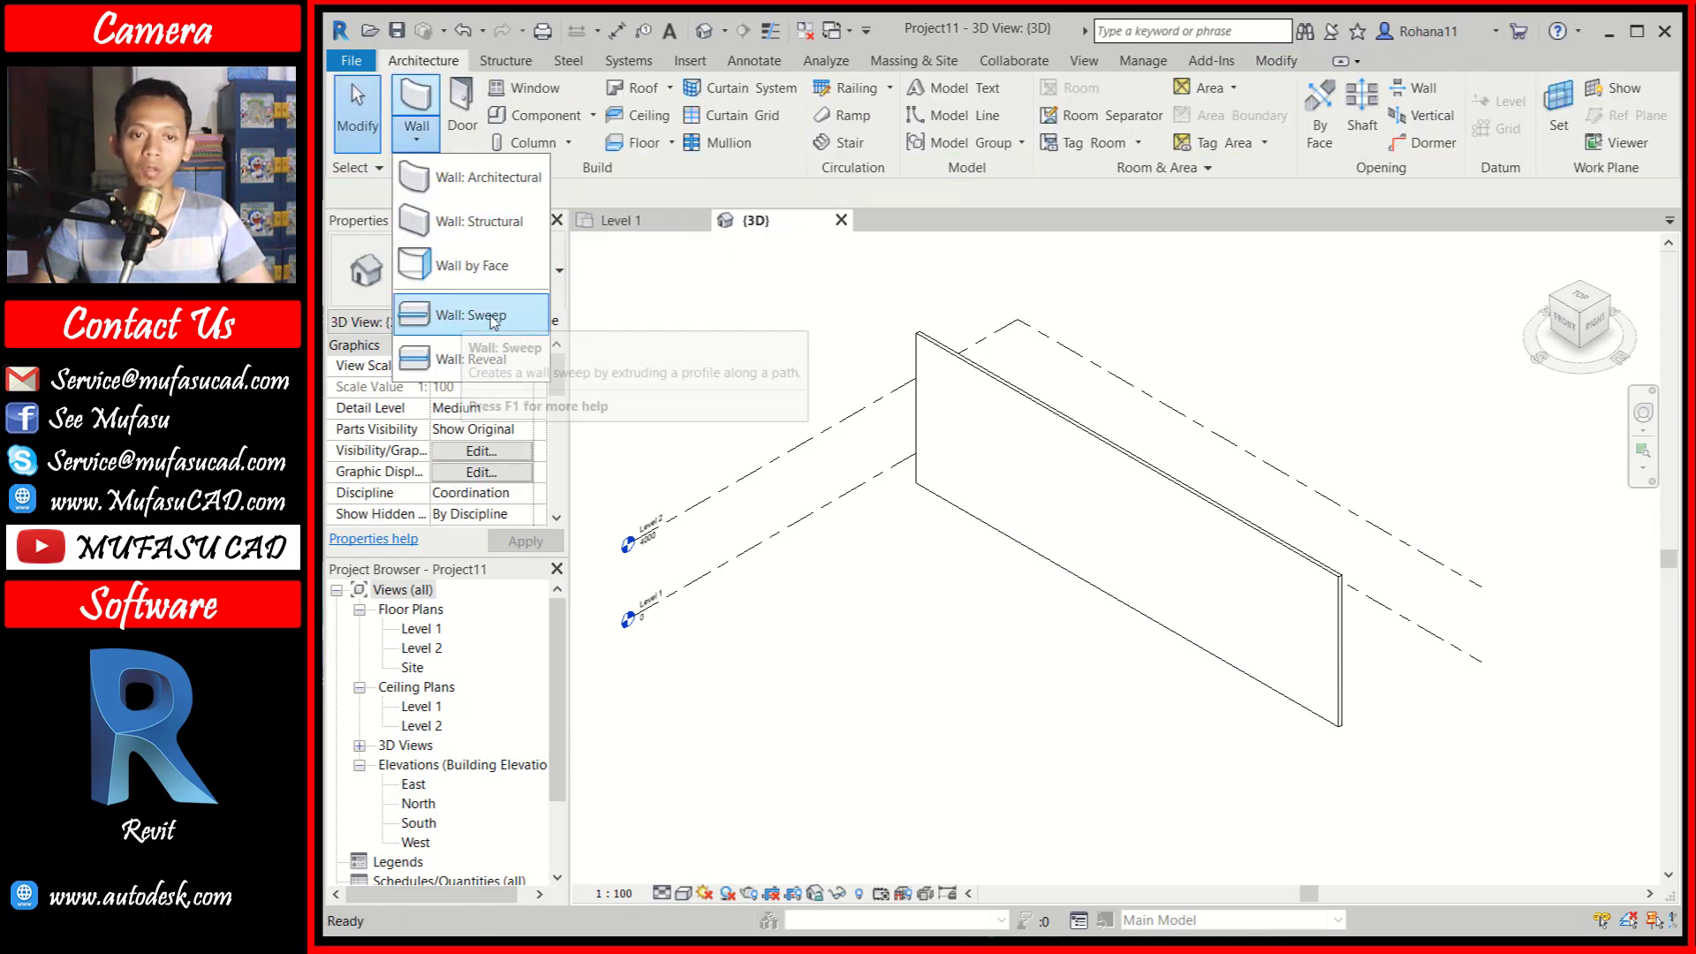
left_click(493, 316)
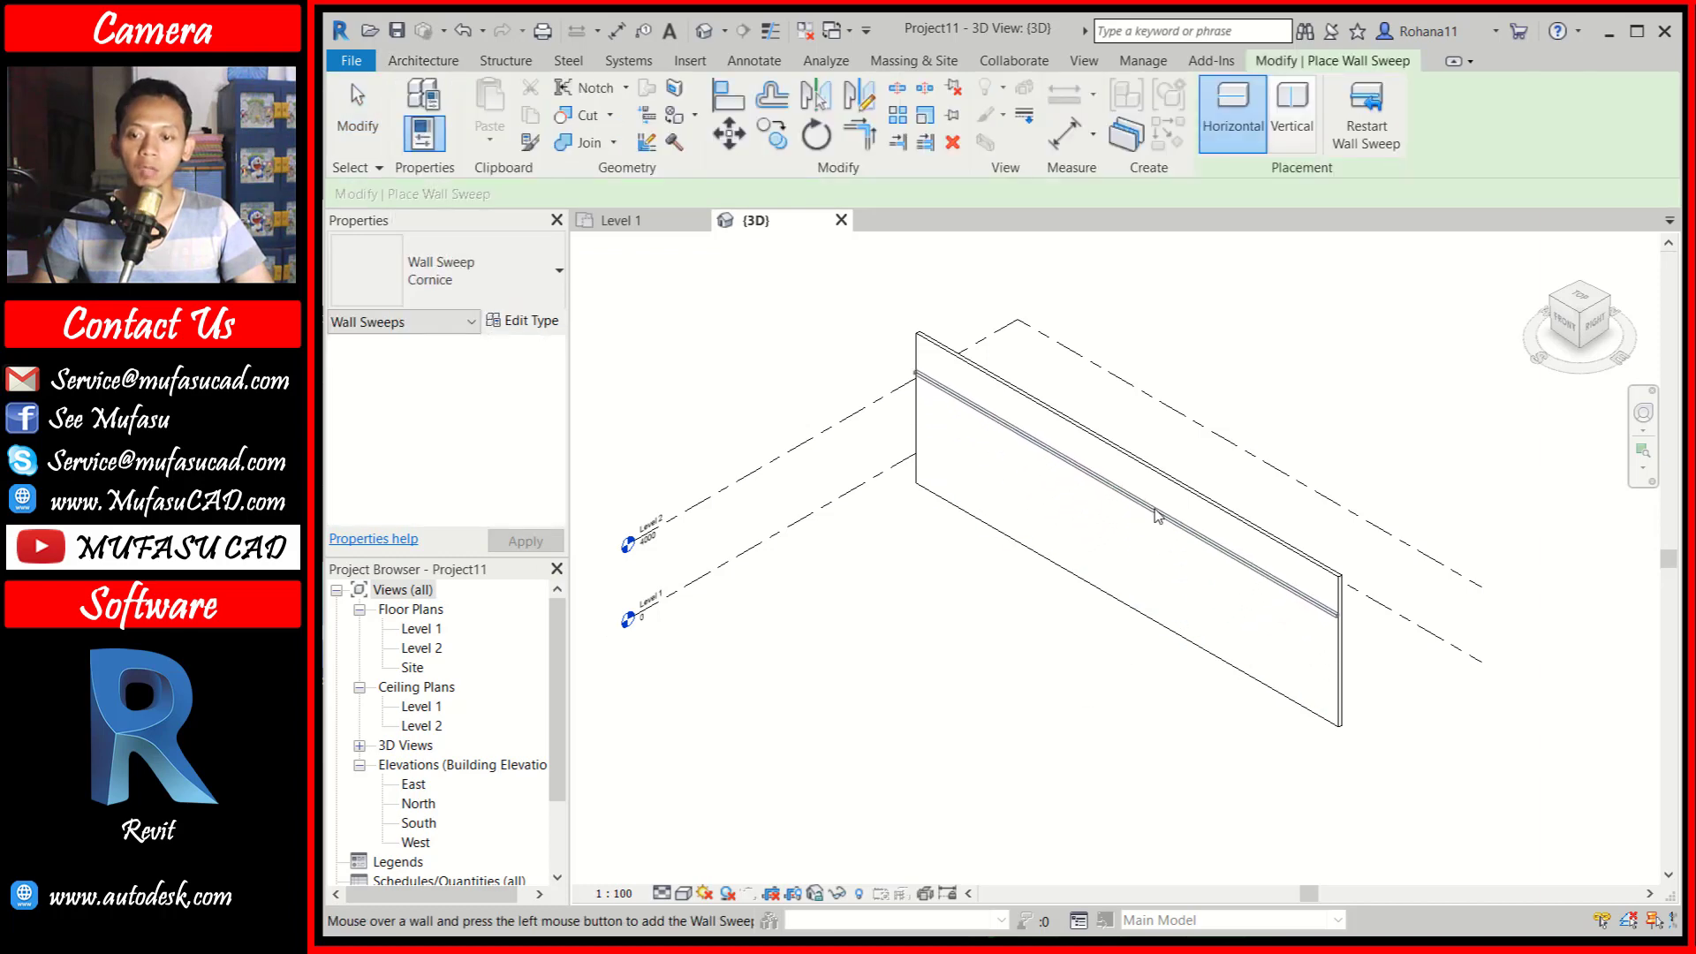
left_click(1131, 500)
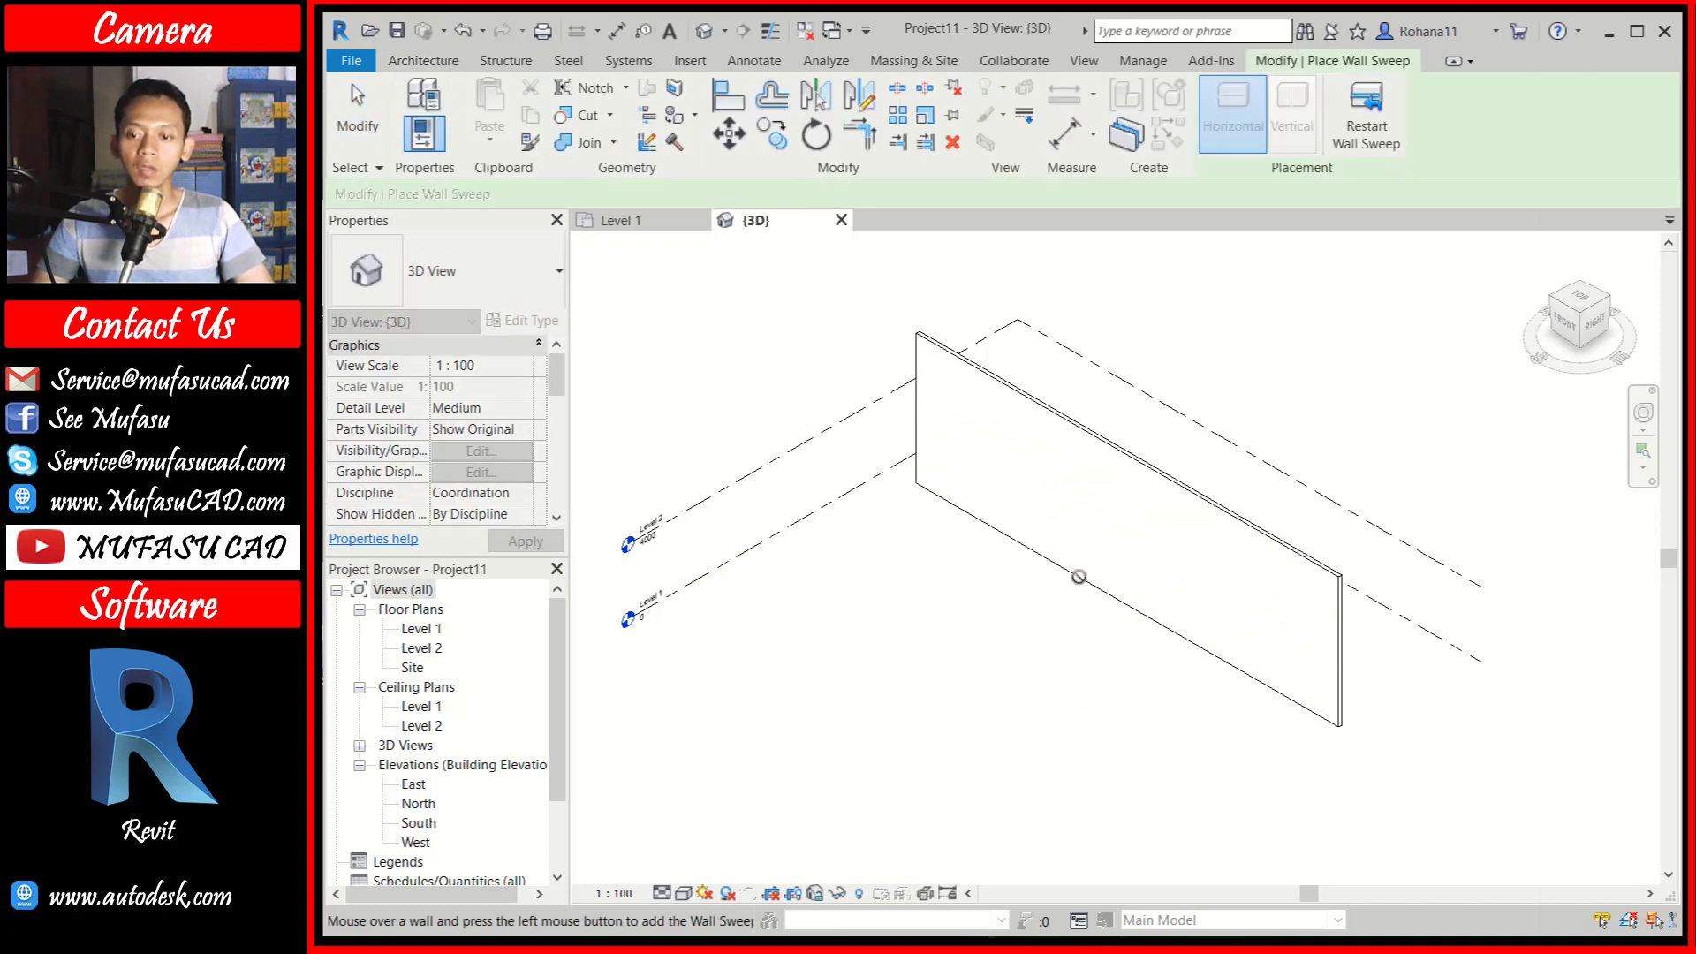
key("Escape")
scroll(1109, 504, "up", 2)
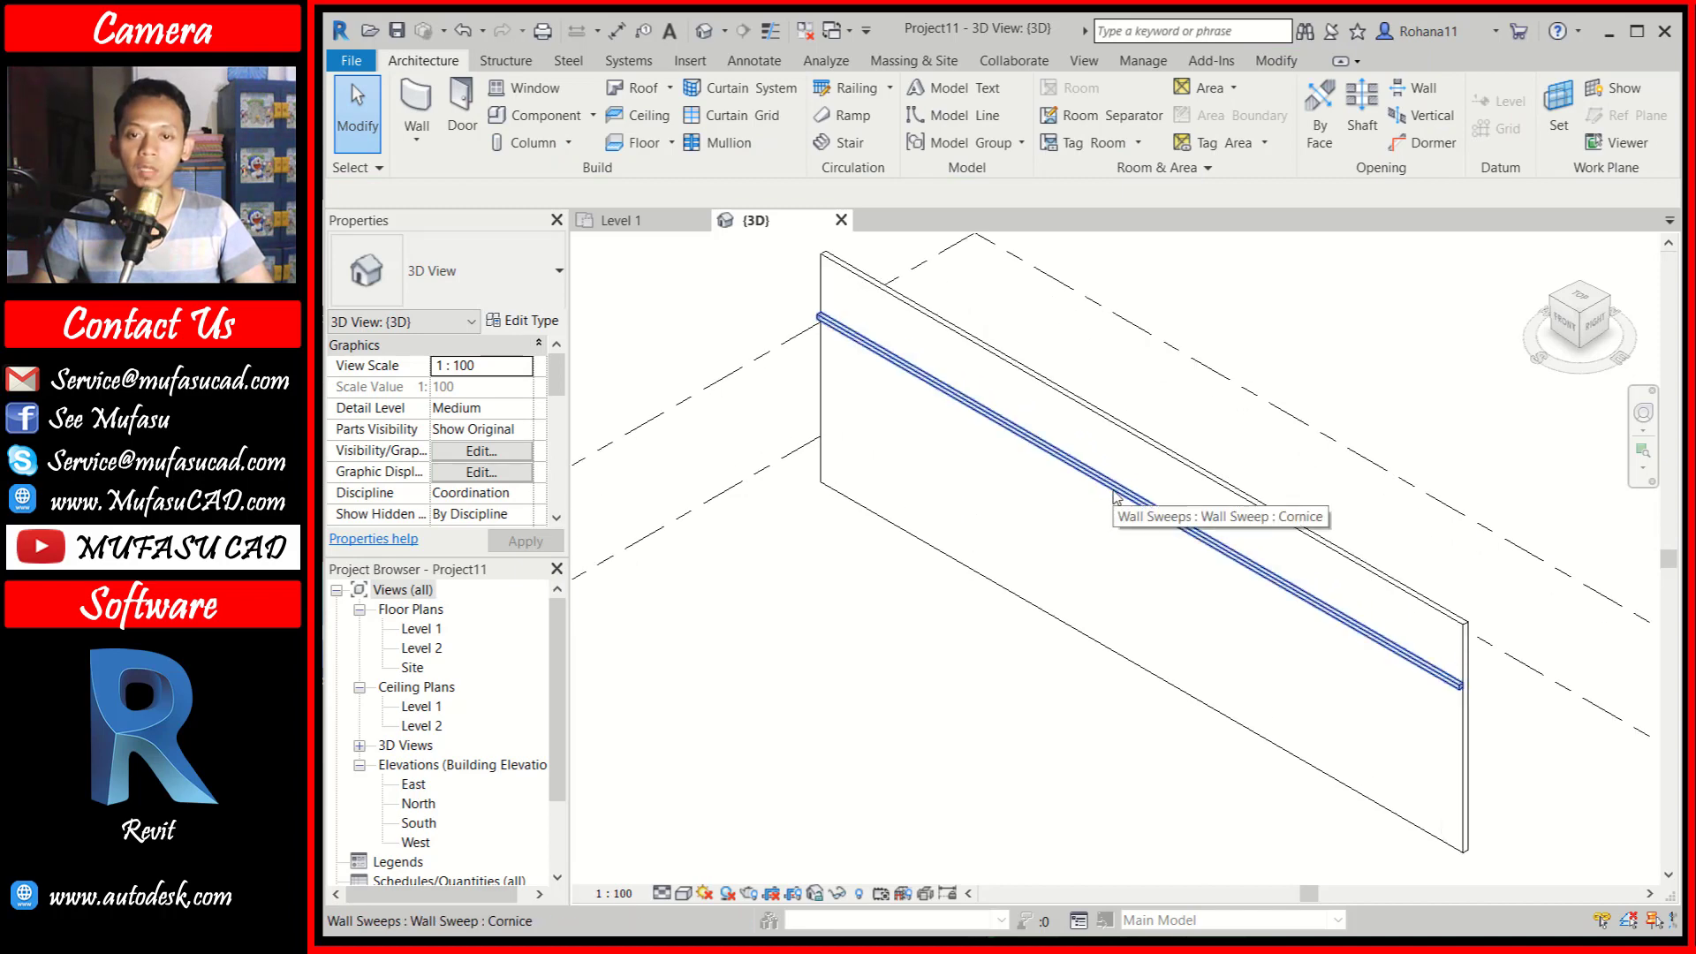
scroll(1113, 499, "down", 1)
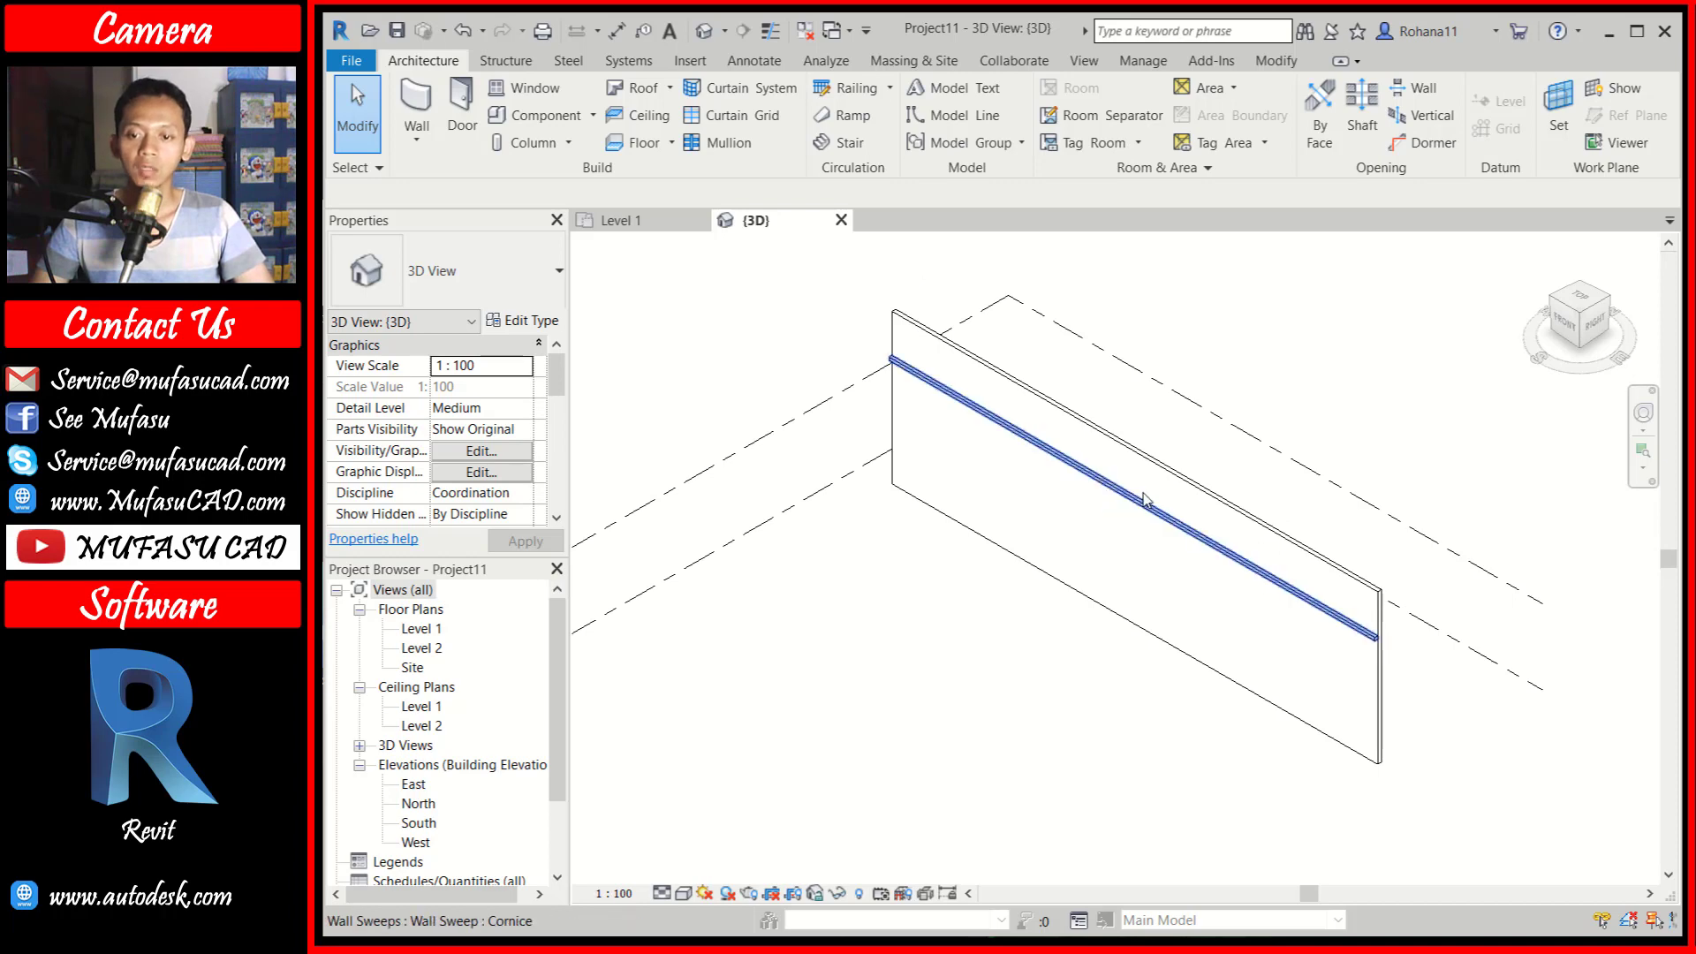
middle_click_drag(1143, 492, 1110, 500)
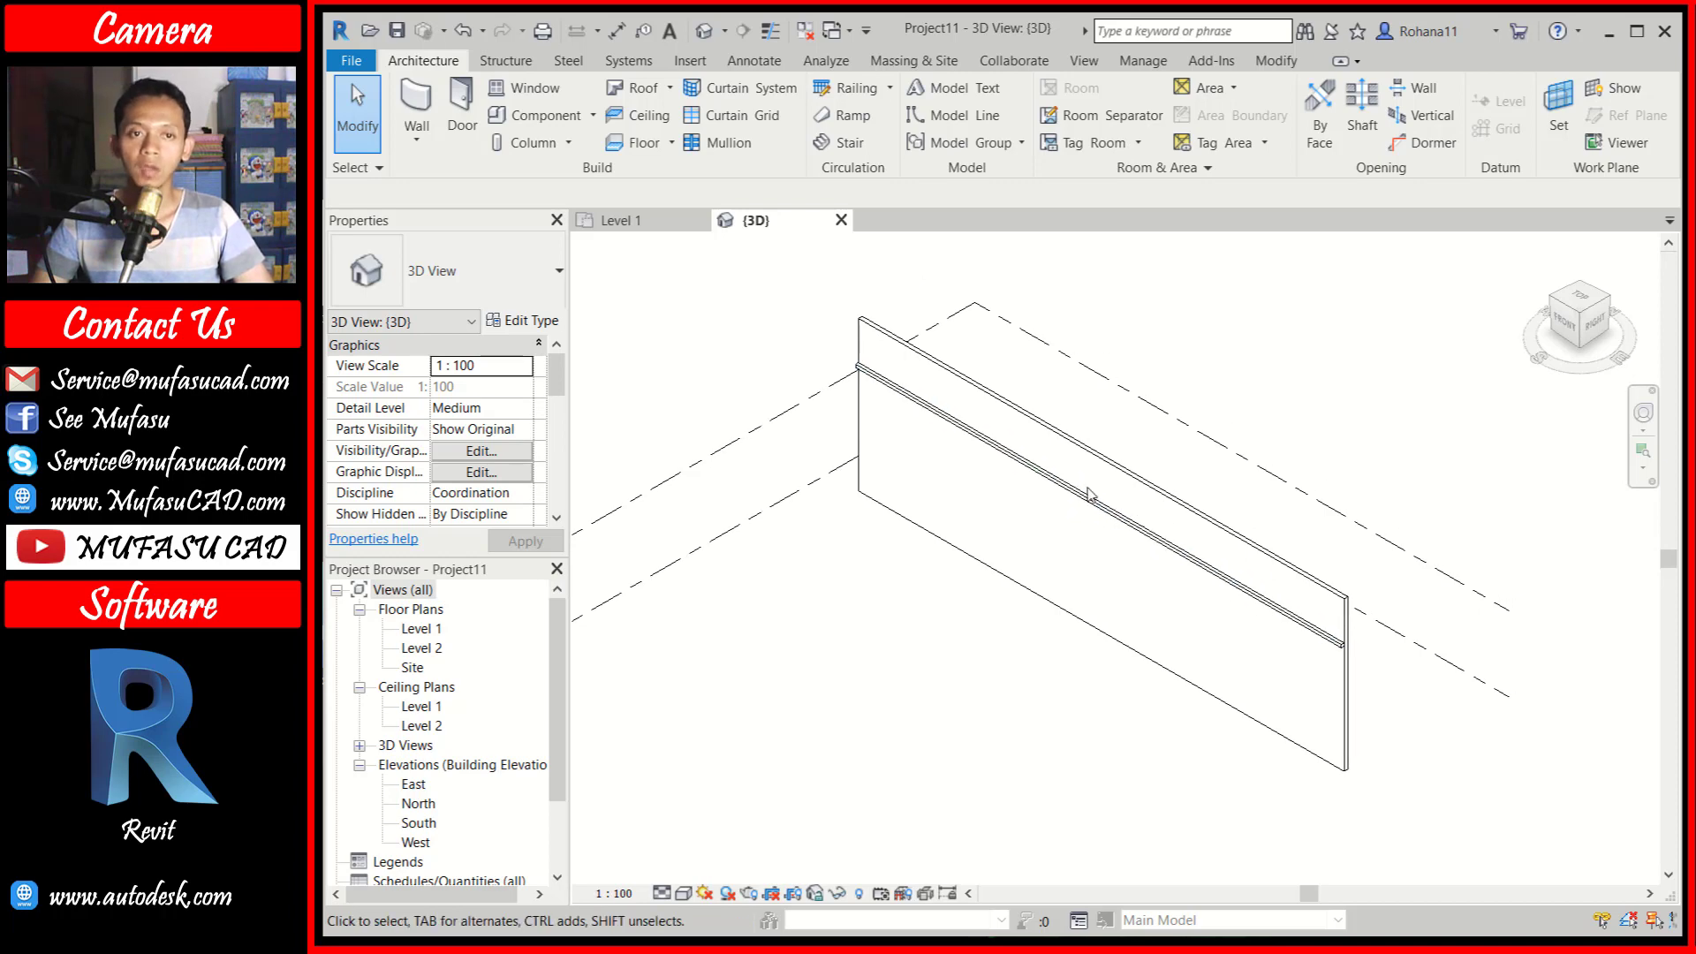
left_click(351, 61)
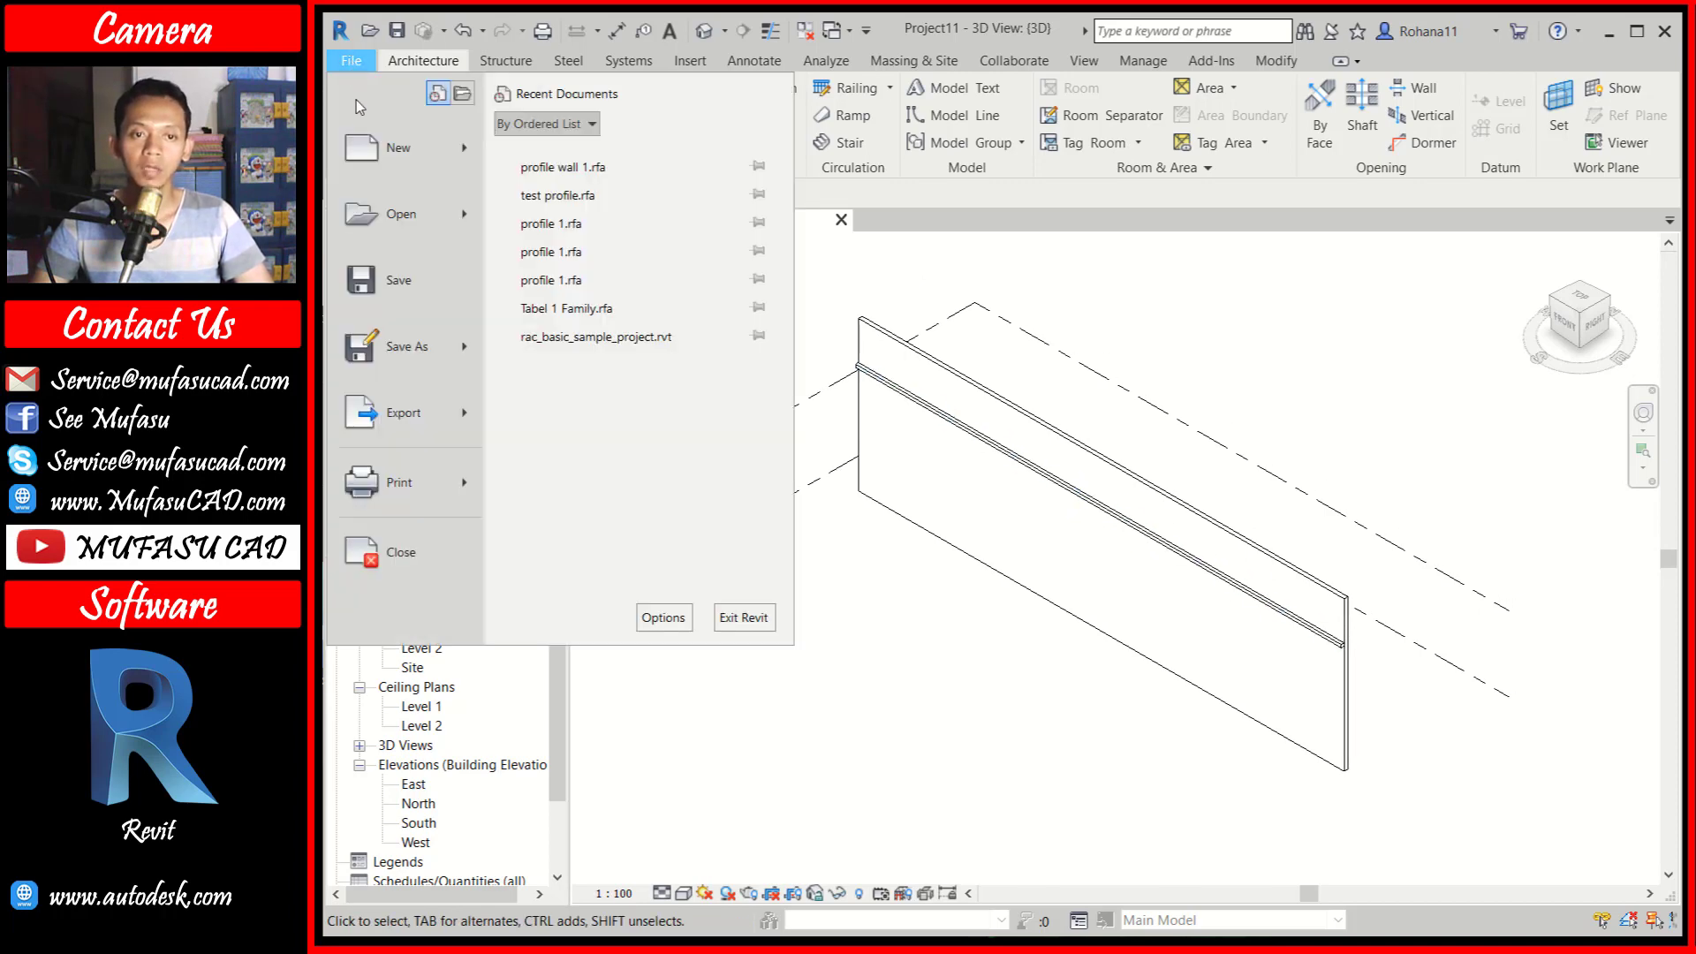
mouse_move(397, 147)
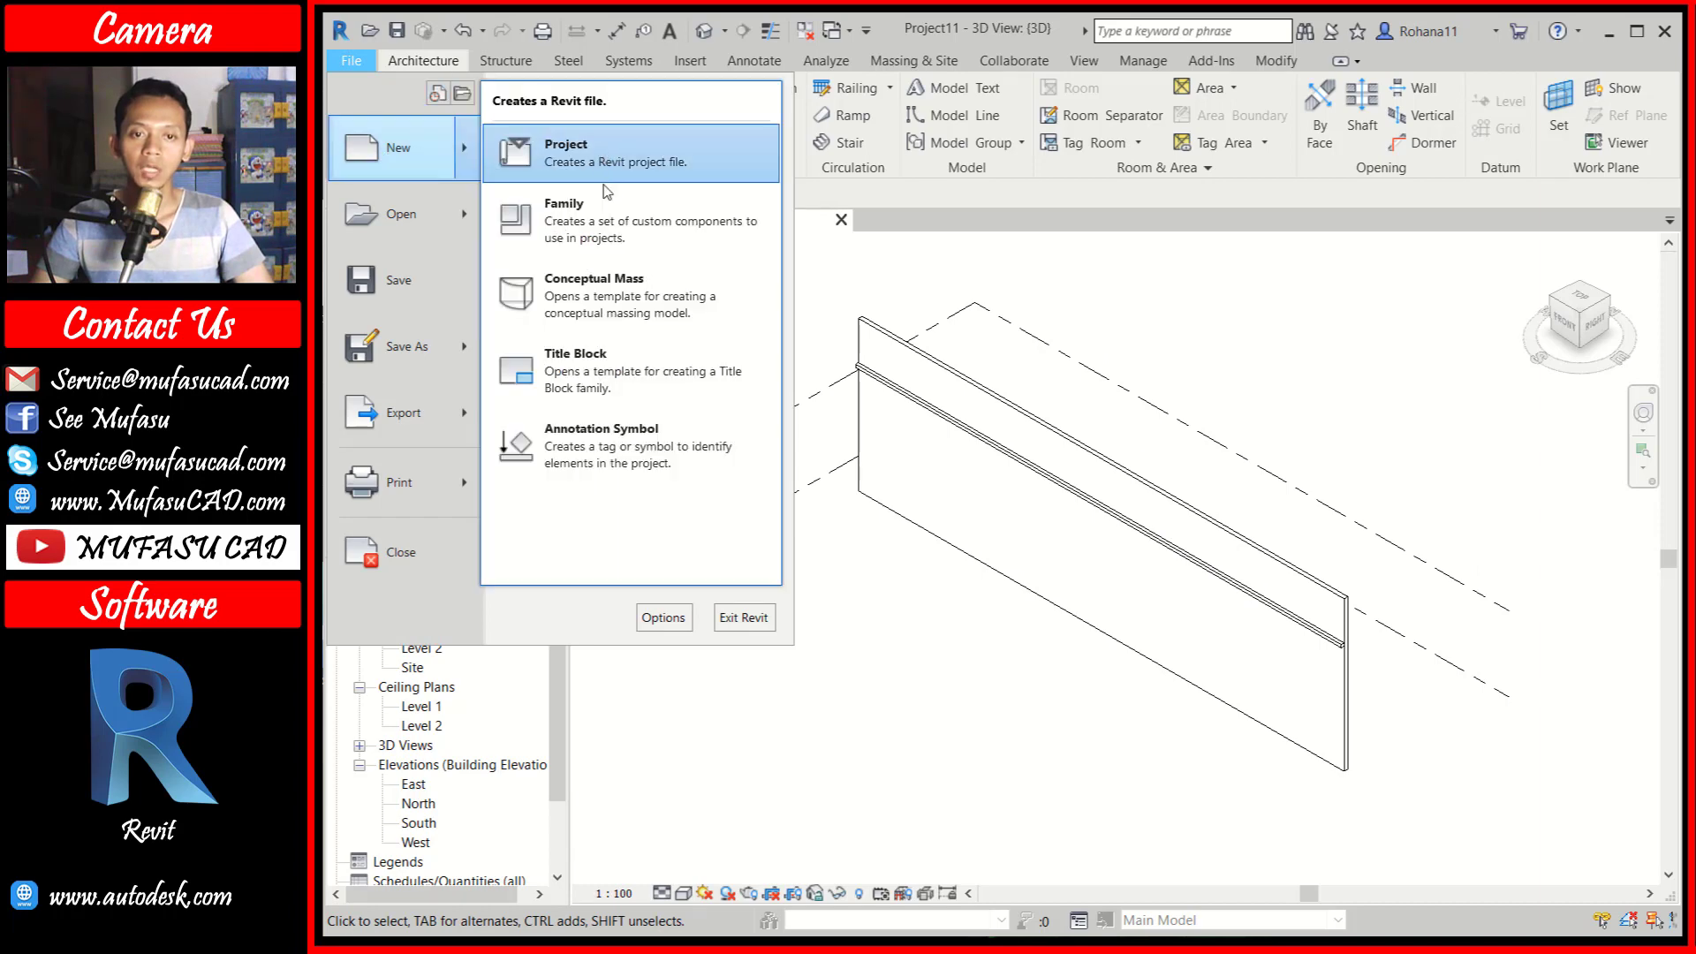
Start a new profile family from the Metric Profile template
left_click(606, 212)
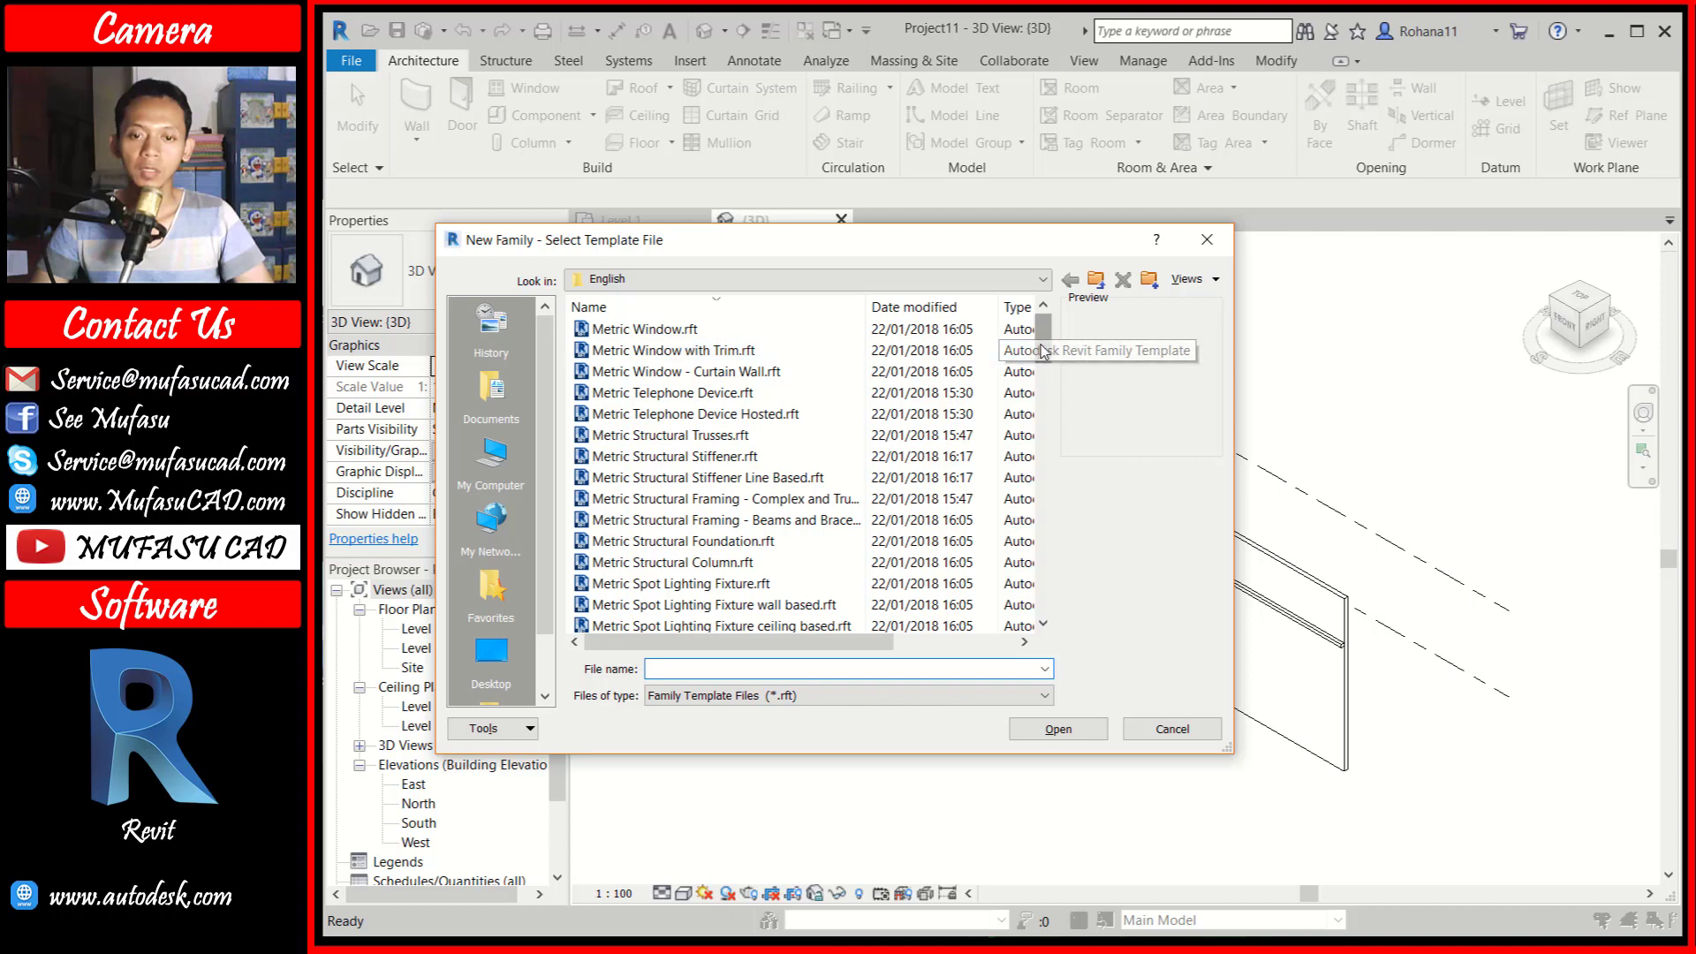
left_click_drag(1043, 330, 1046, 438)
left_click(711, 415)
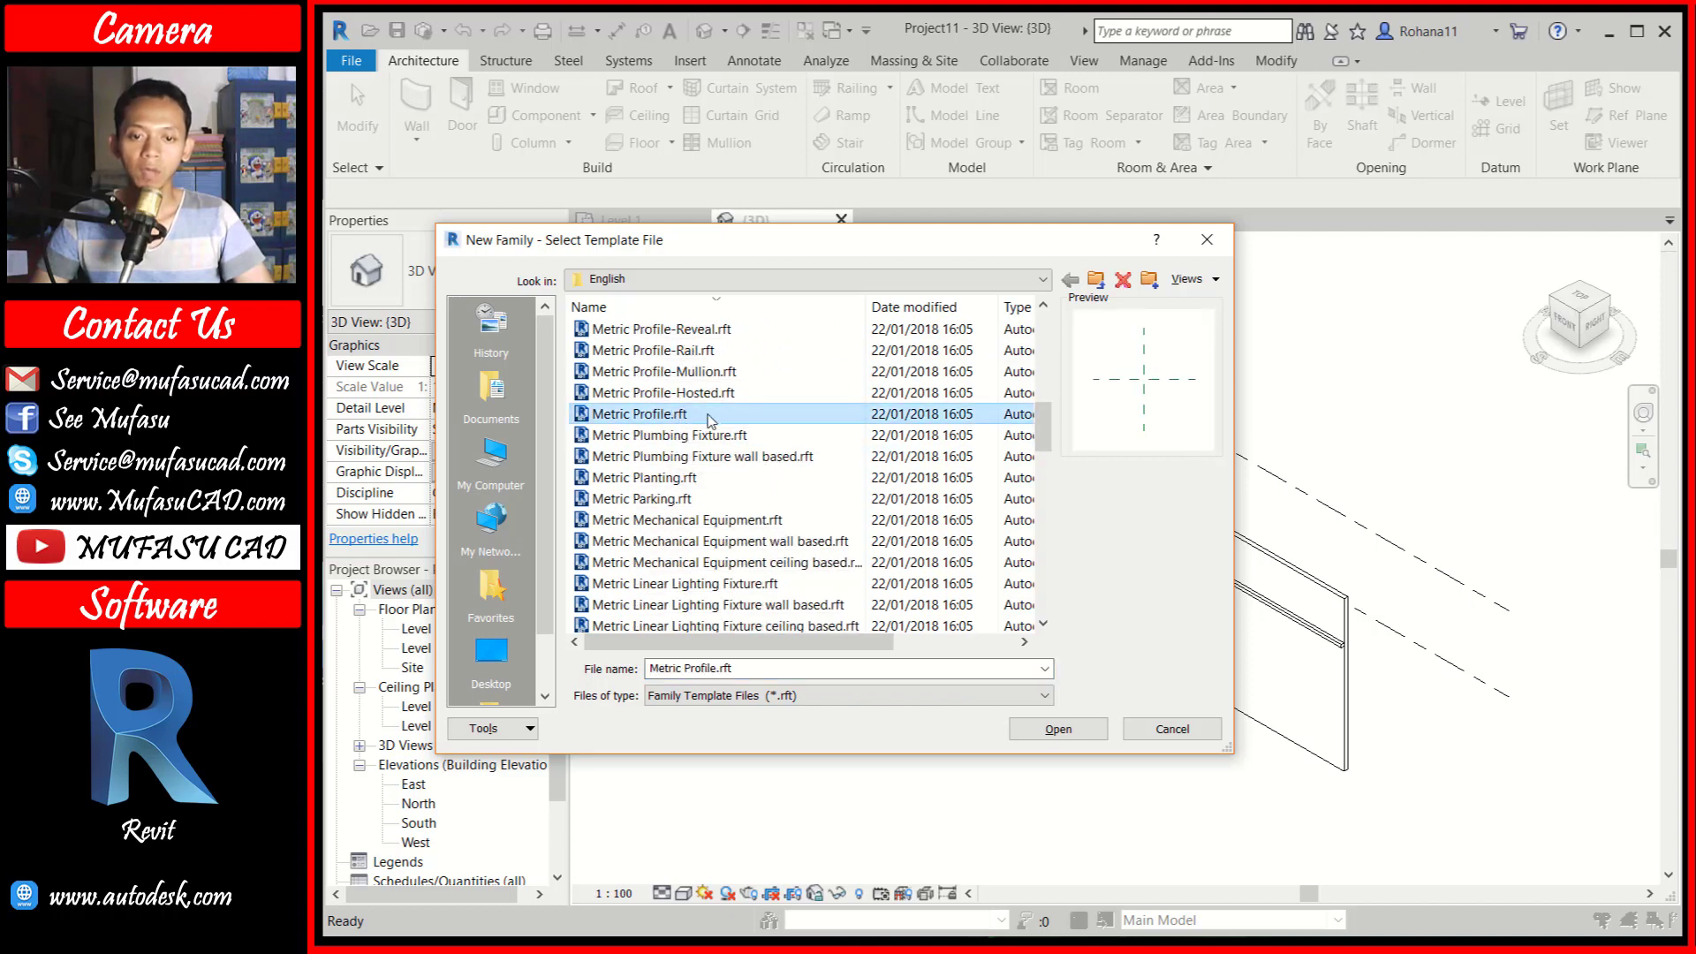
left_click(1058, 728)
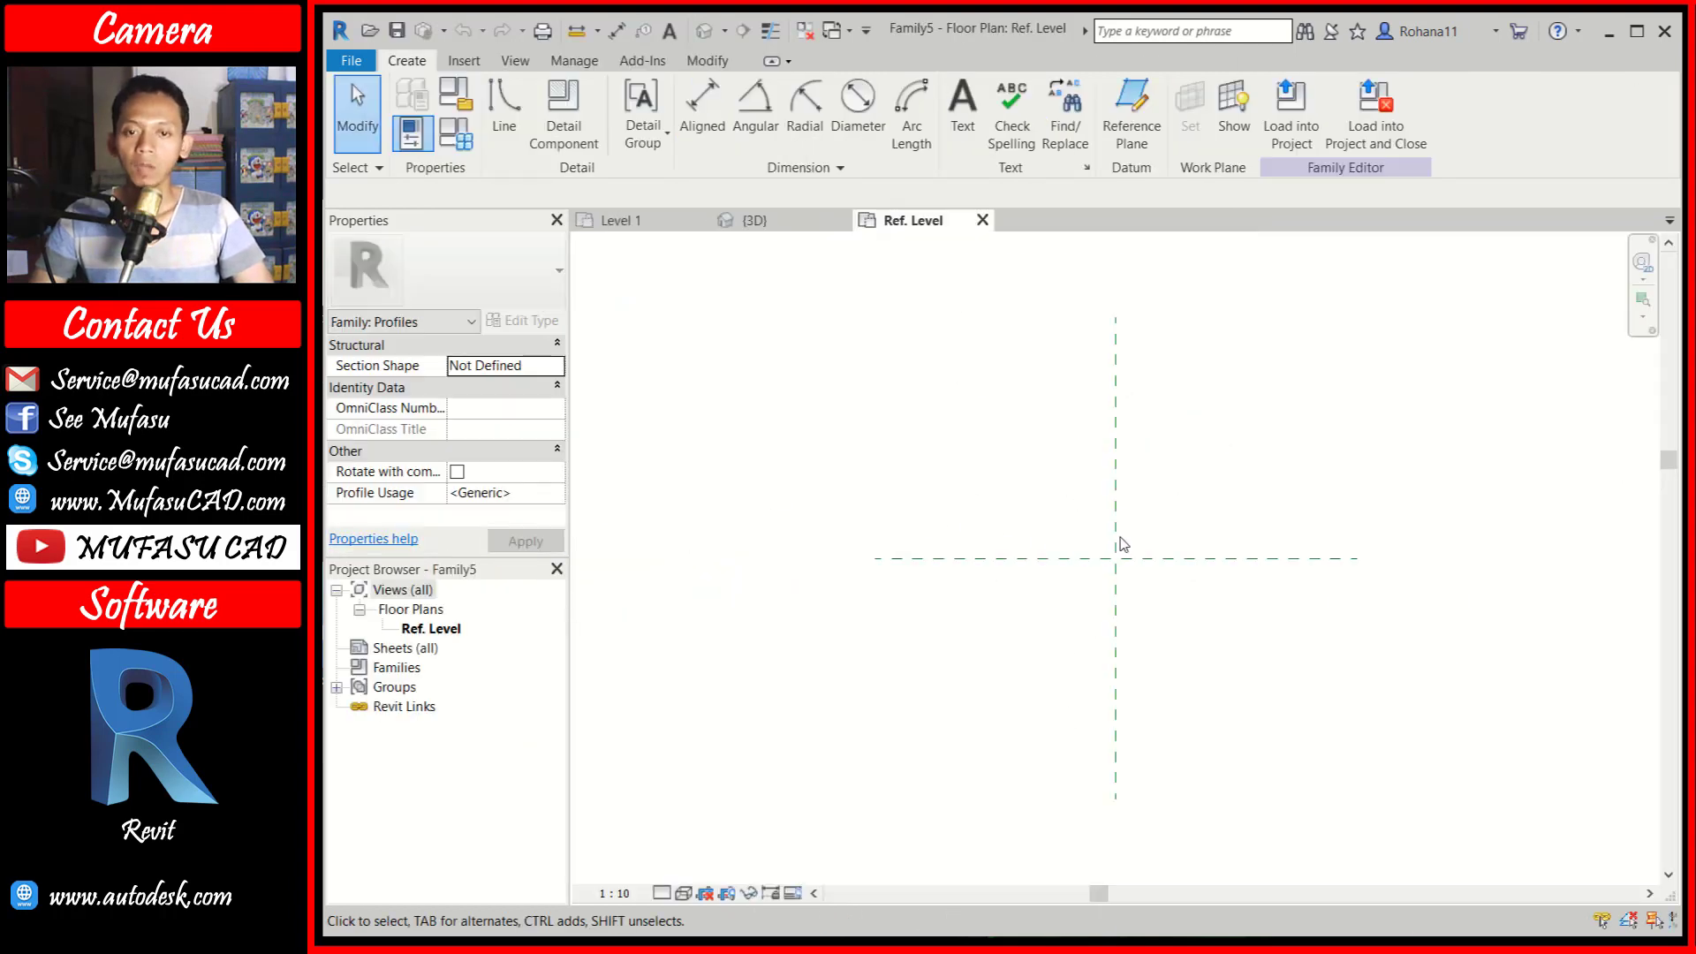
Sketch a closed stepped outline with a 200.0 top edge and three drops, starting and ending at the reference-plane intersection
left_click(500, 106)
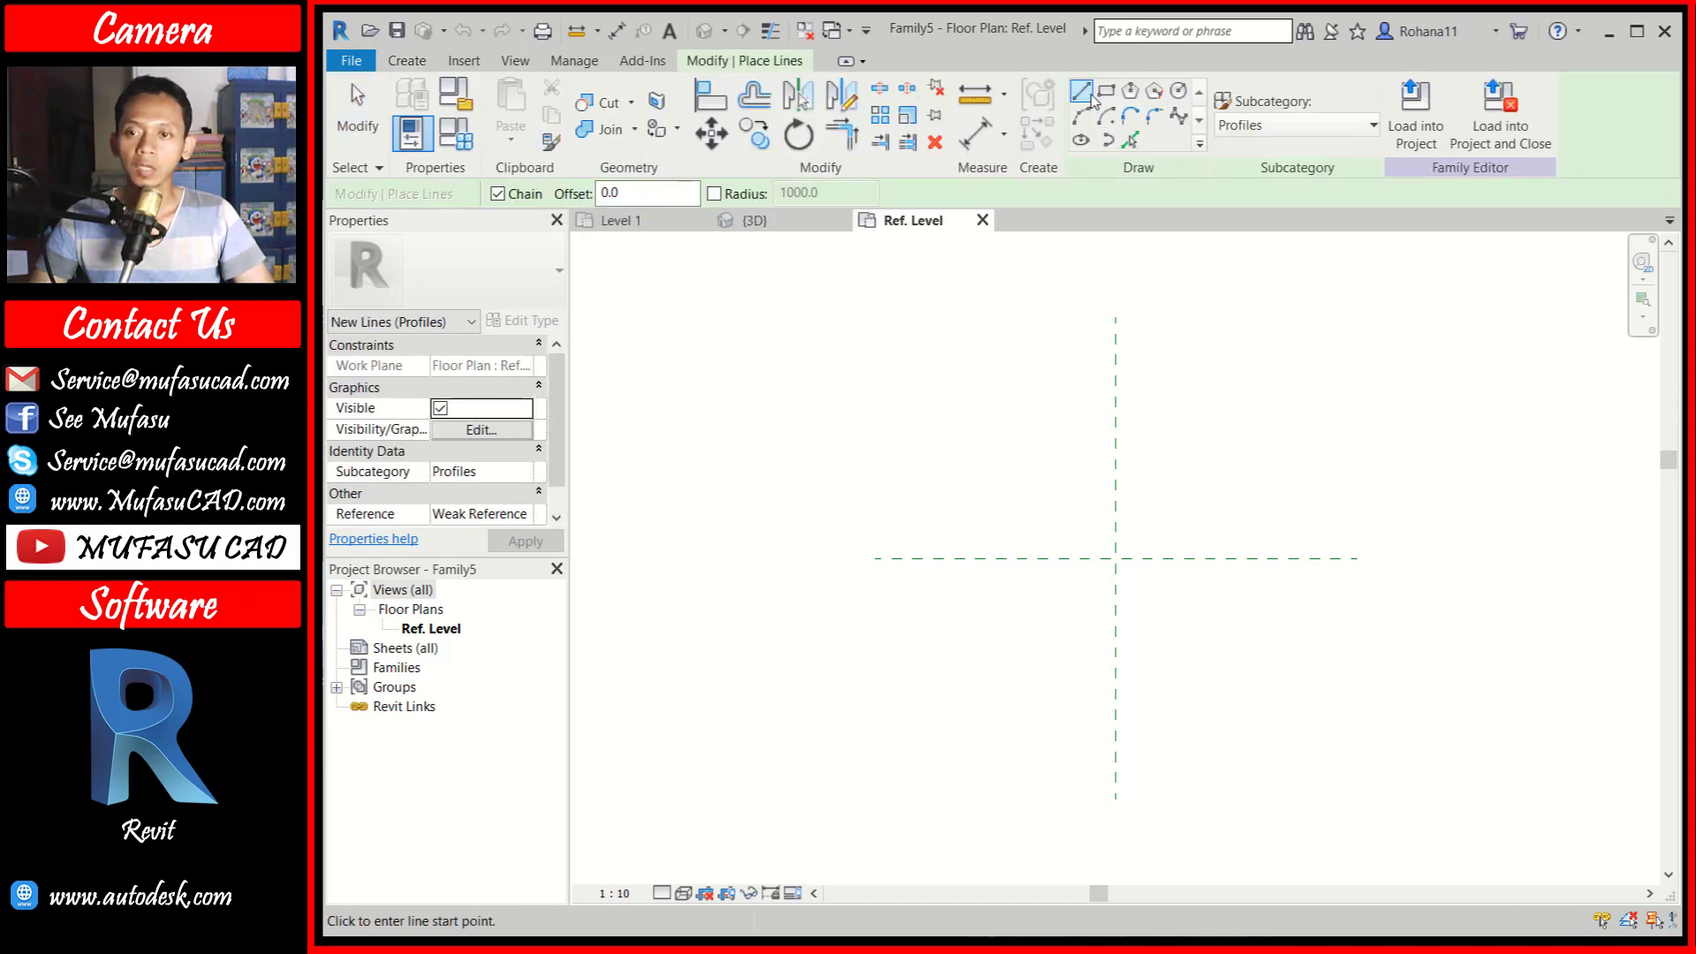
left_click(1115, 559)
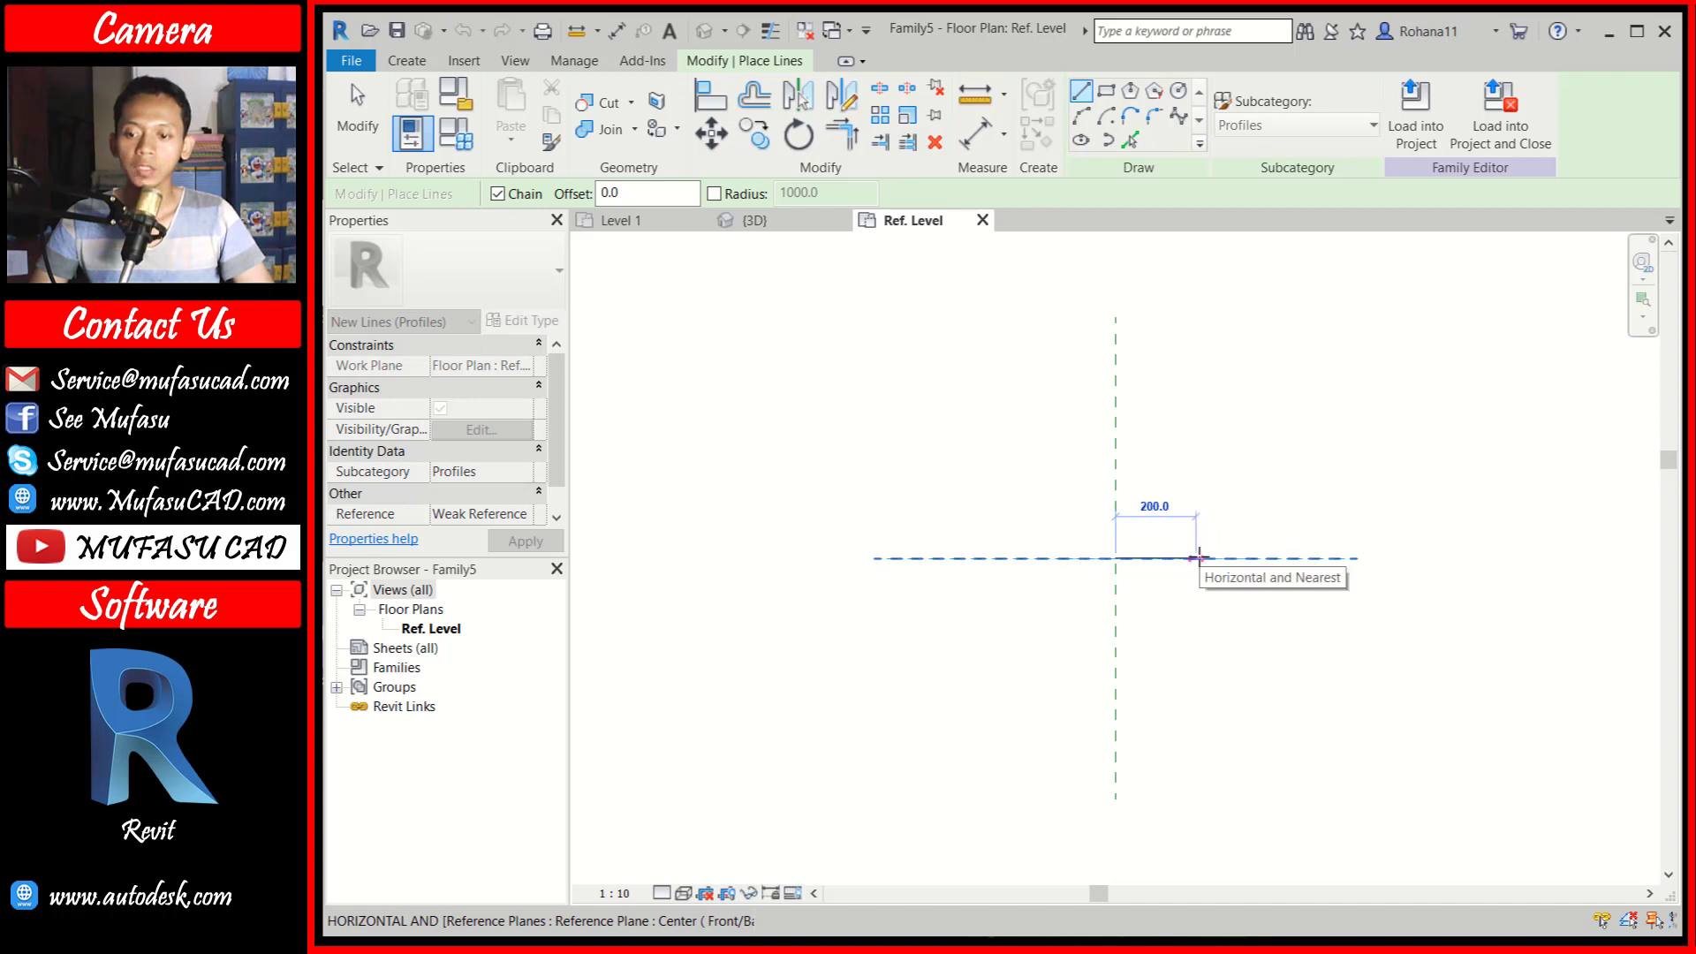
left_click(1199, 558)
scroll(1197, 566, "up", 2)
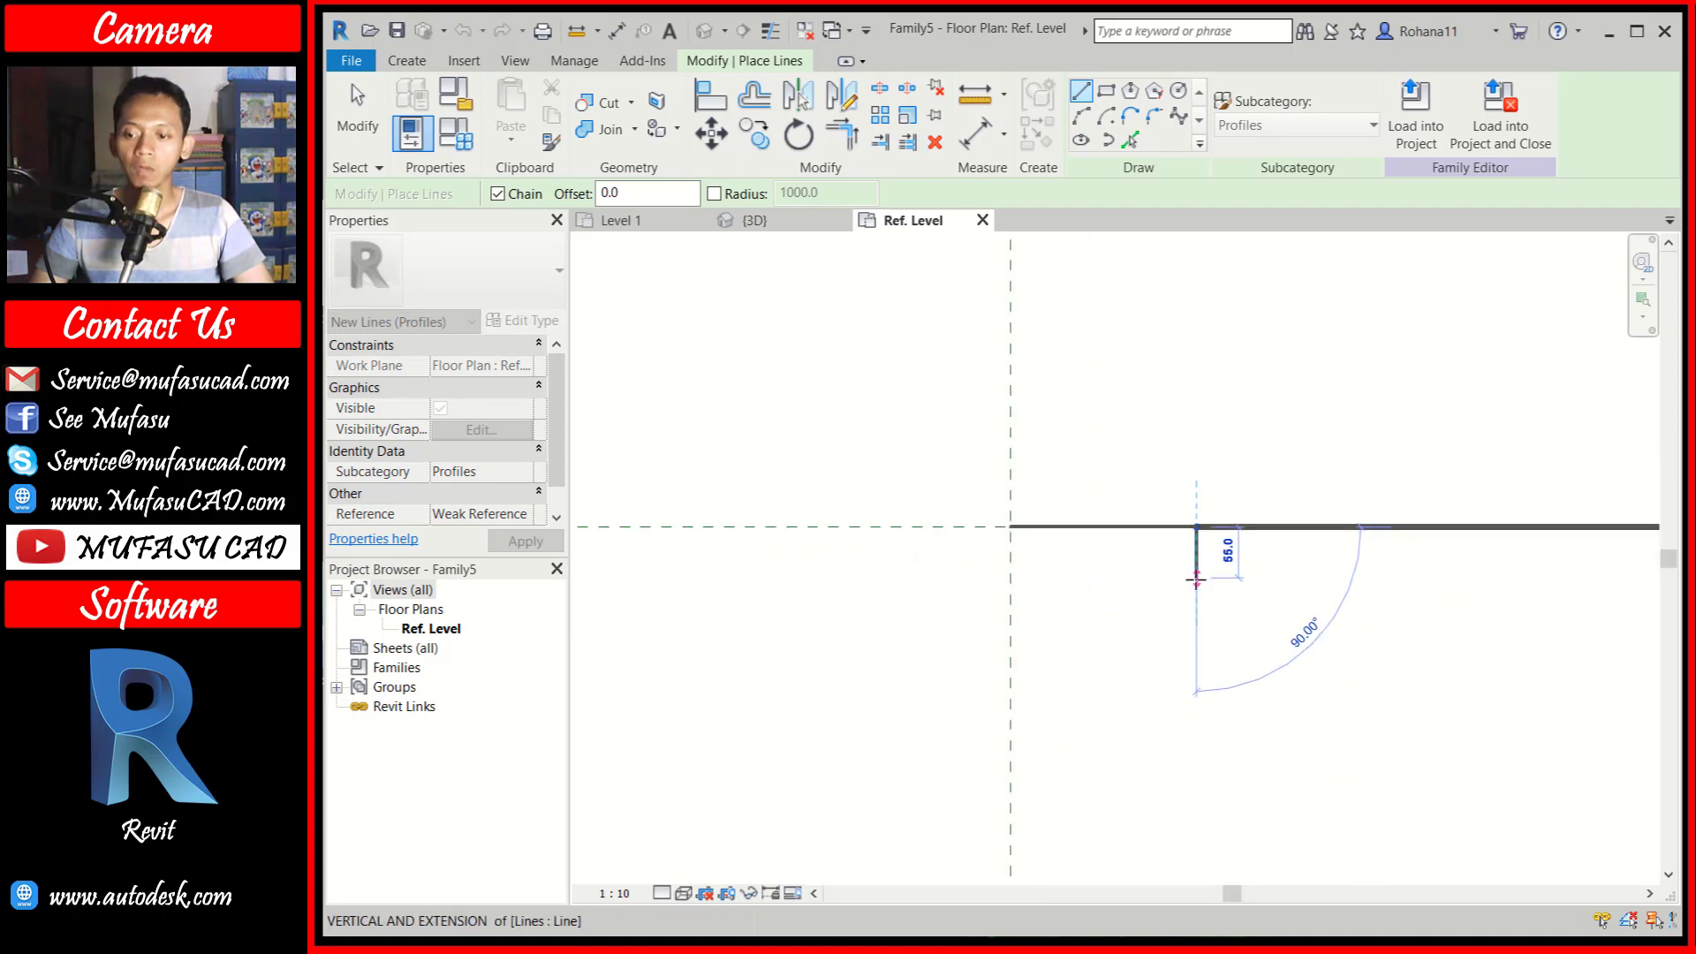
left_click(1197, 583)
left_click(1148, 601)
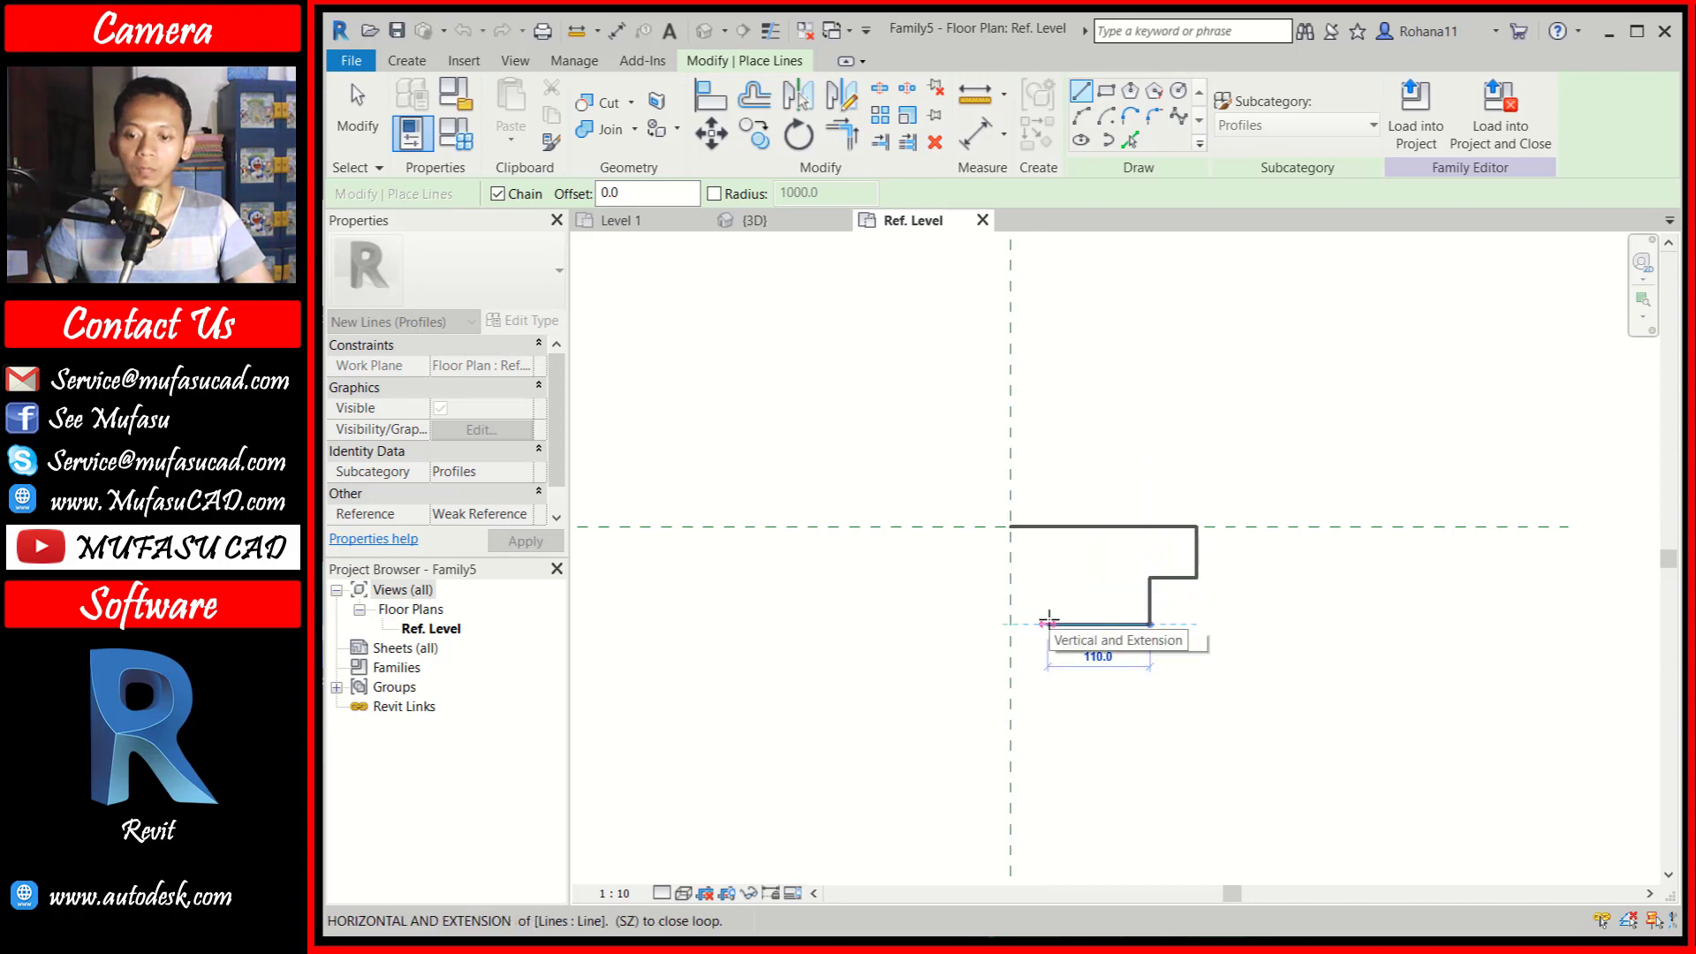
left_click(1148, 623)
left_click(1056, 624)
left_click(1056, 675)
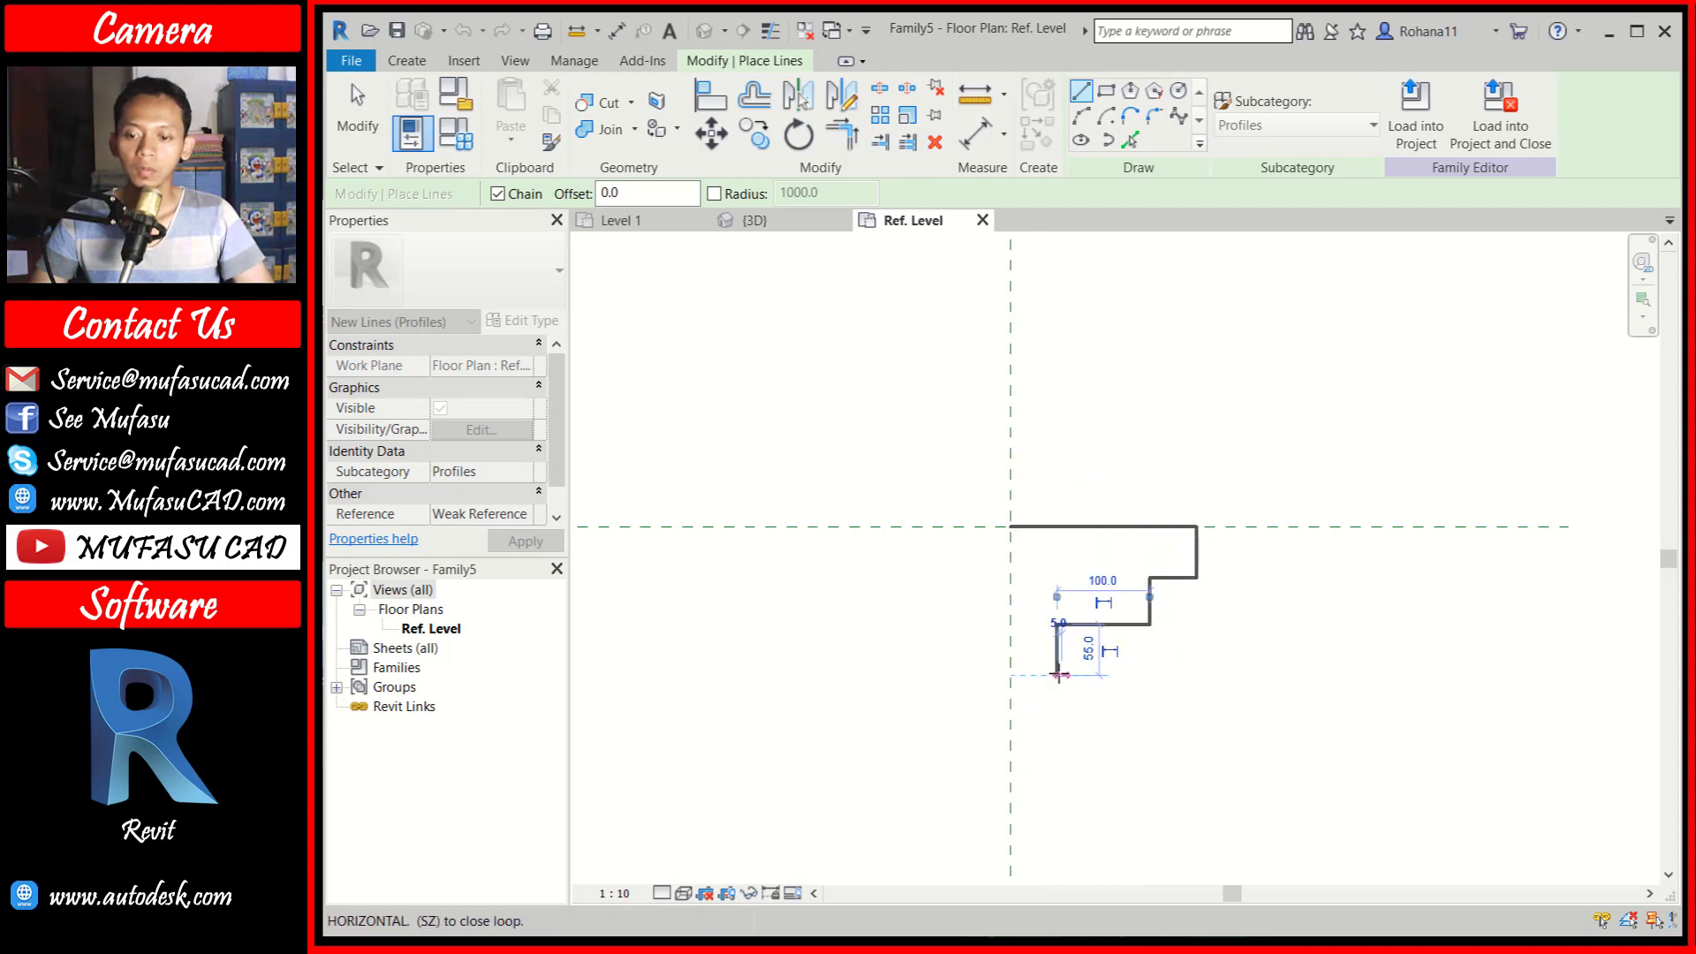
left_click(1011, 676)
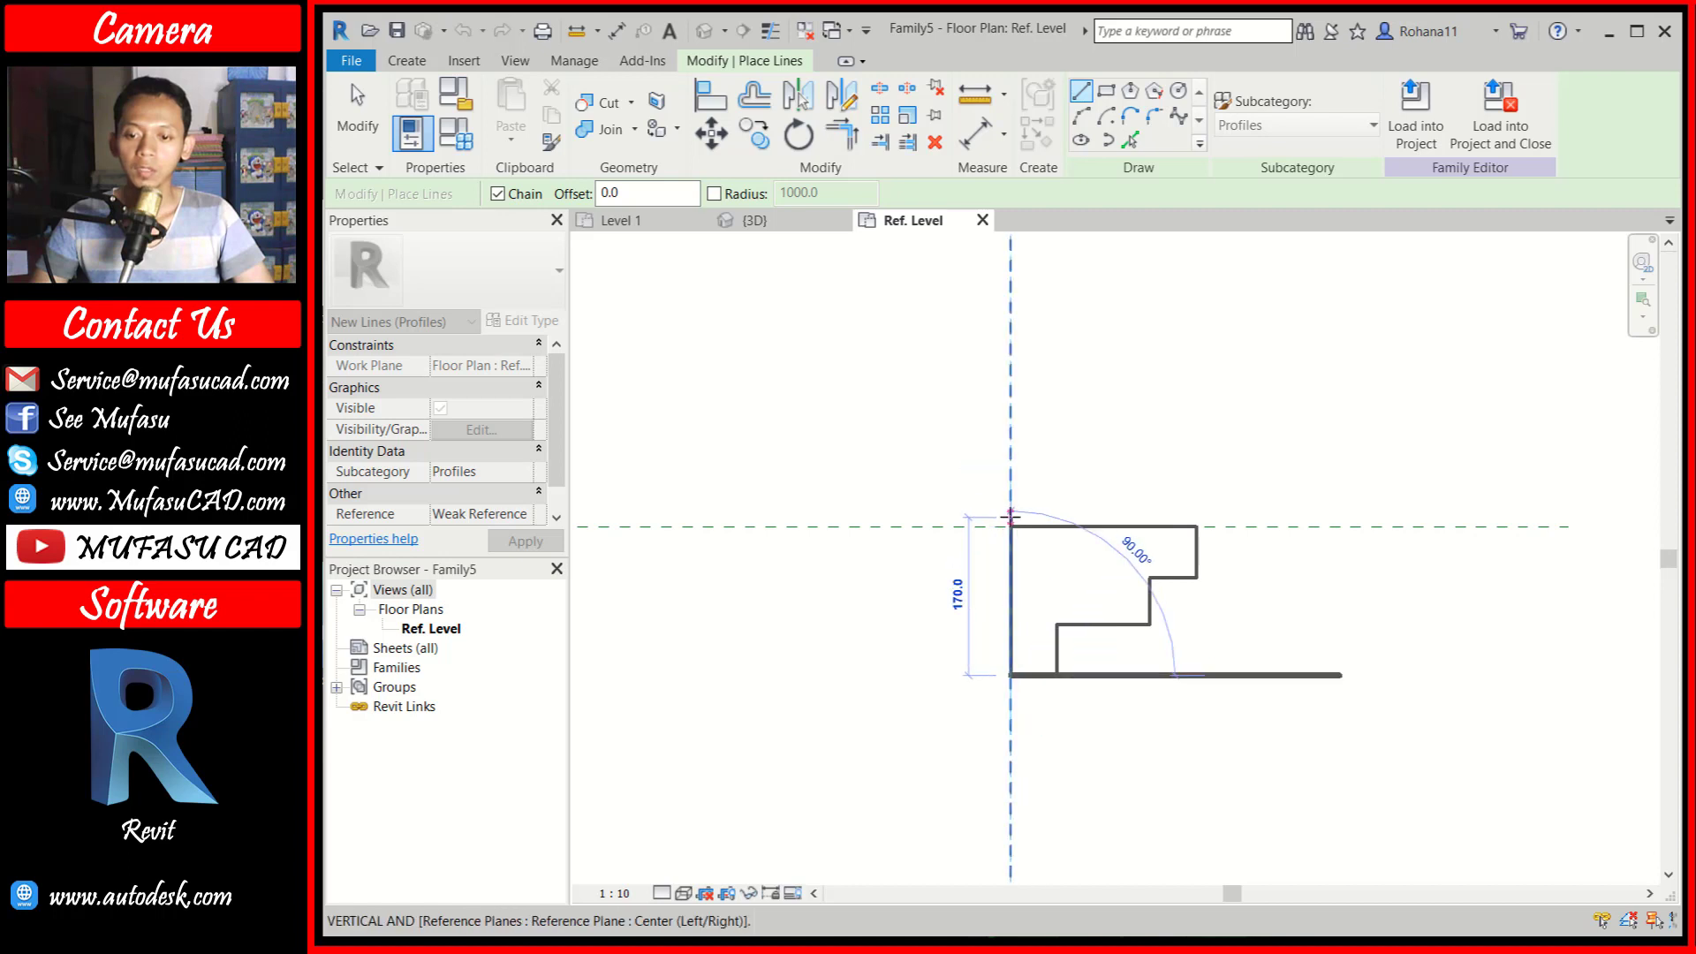
left_click(1010, 526)
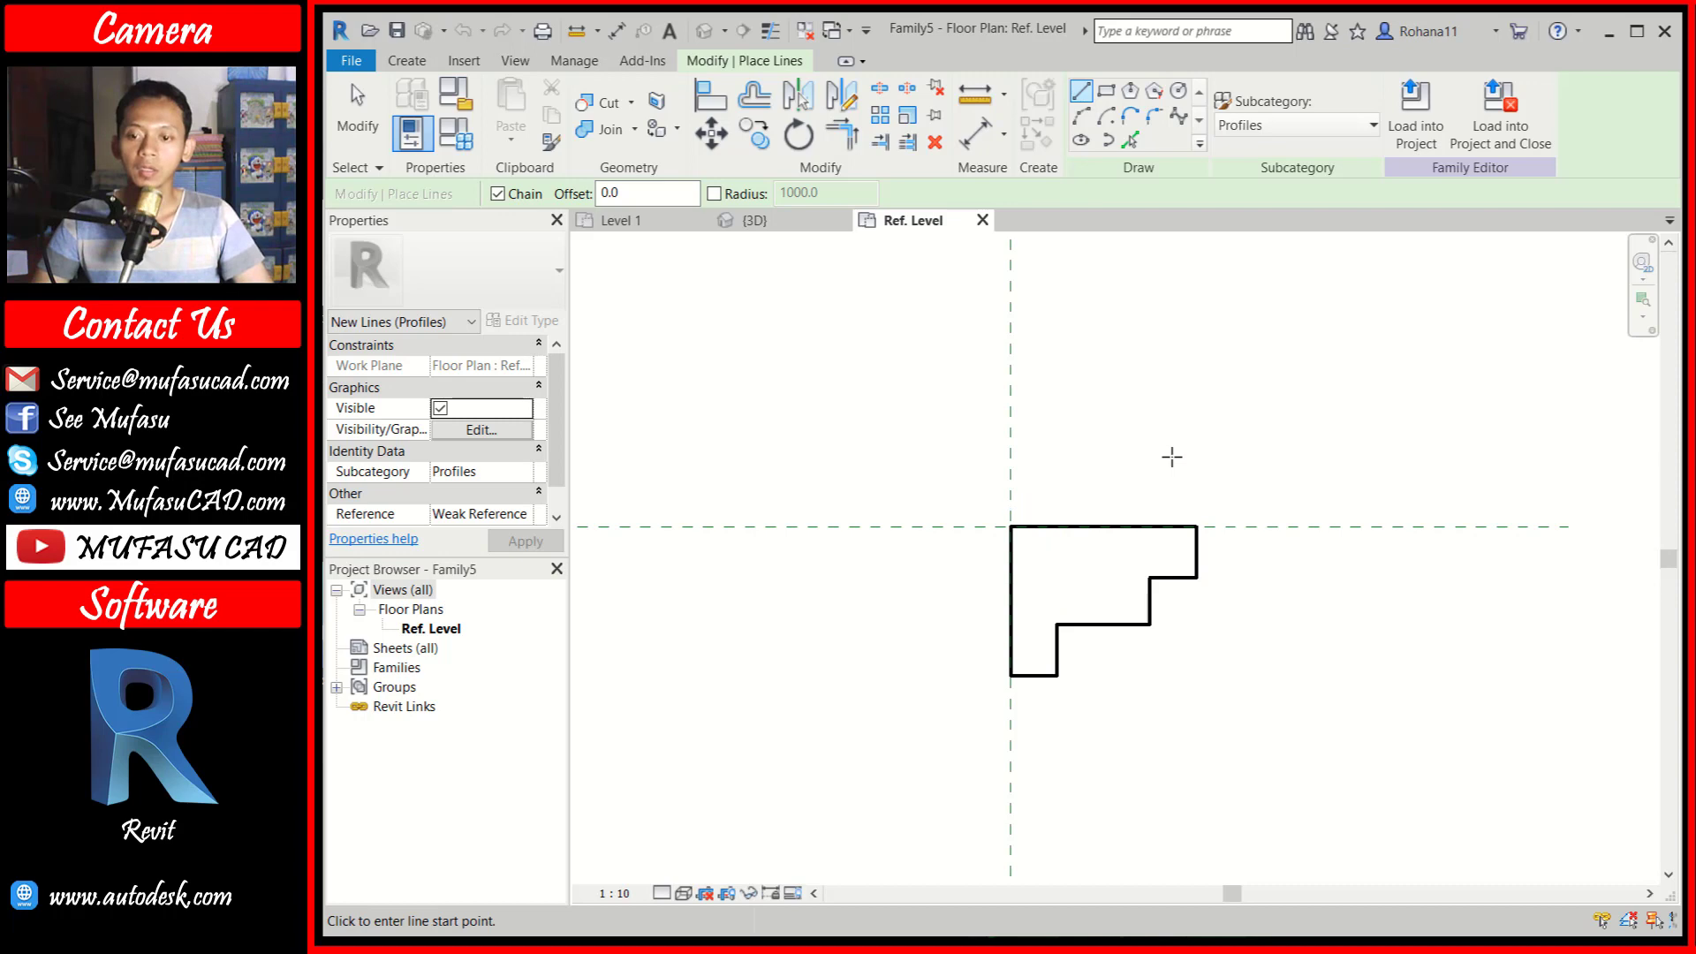
Save the profile family as 'example profile.rfa'
left_click(398, 32)
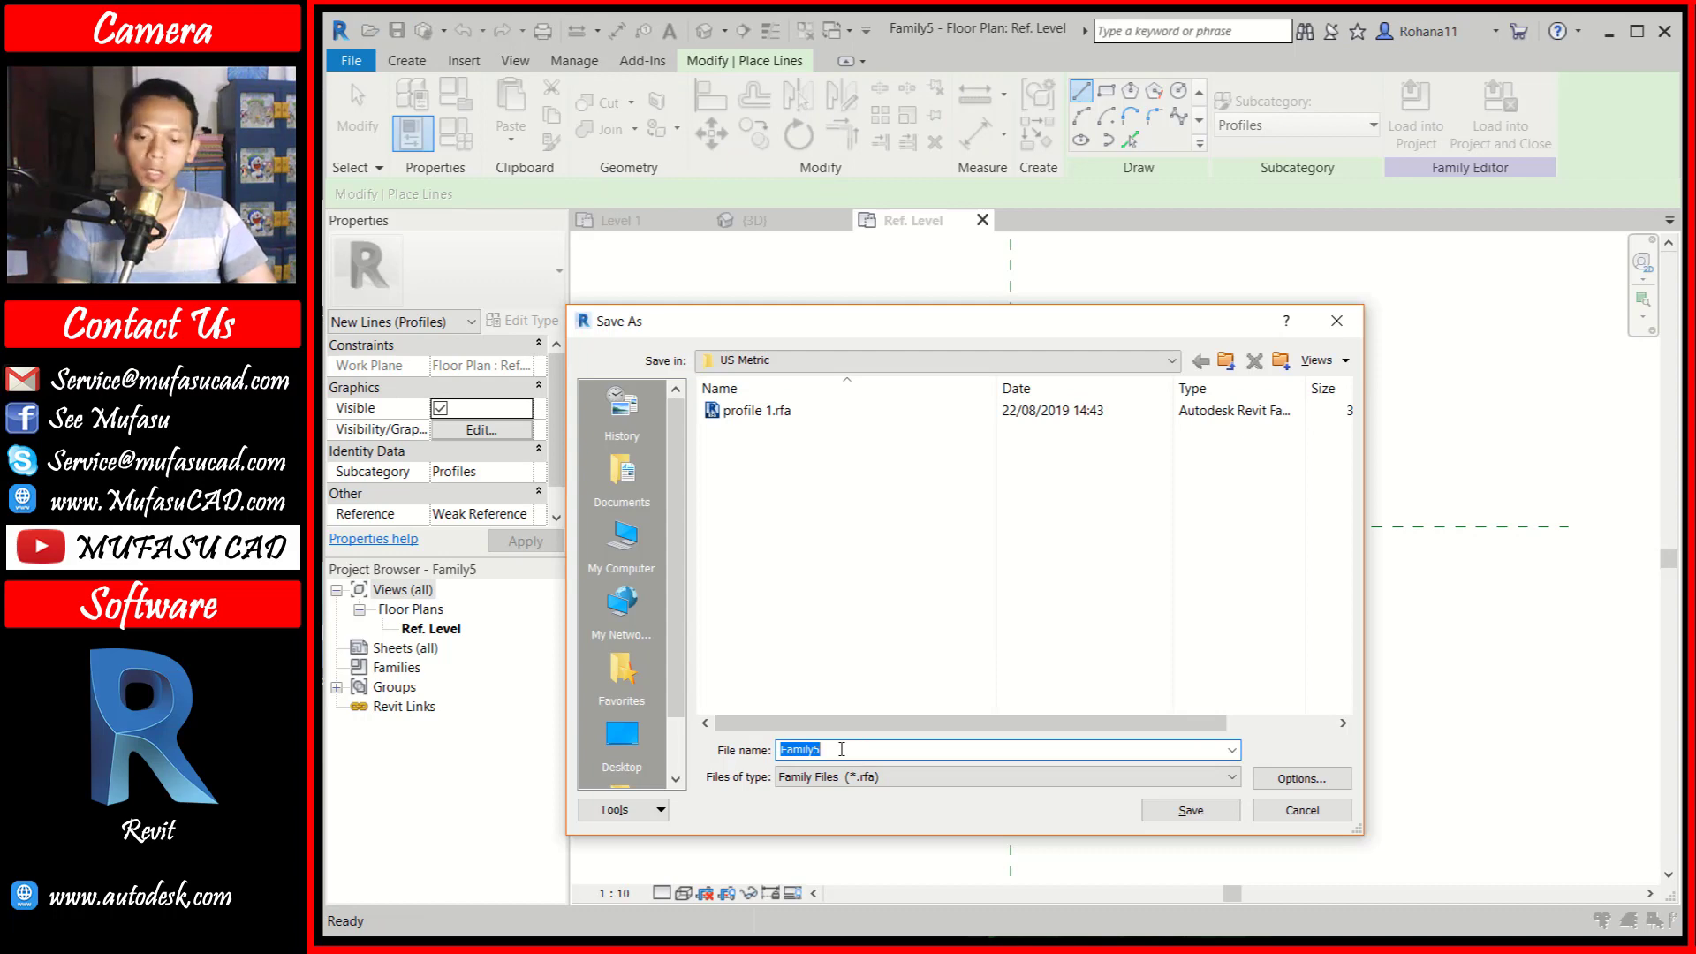
type("examp")
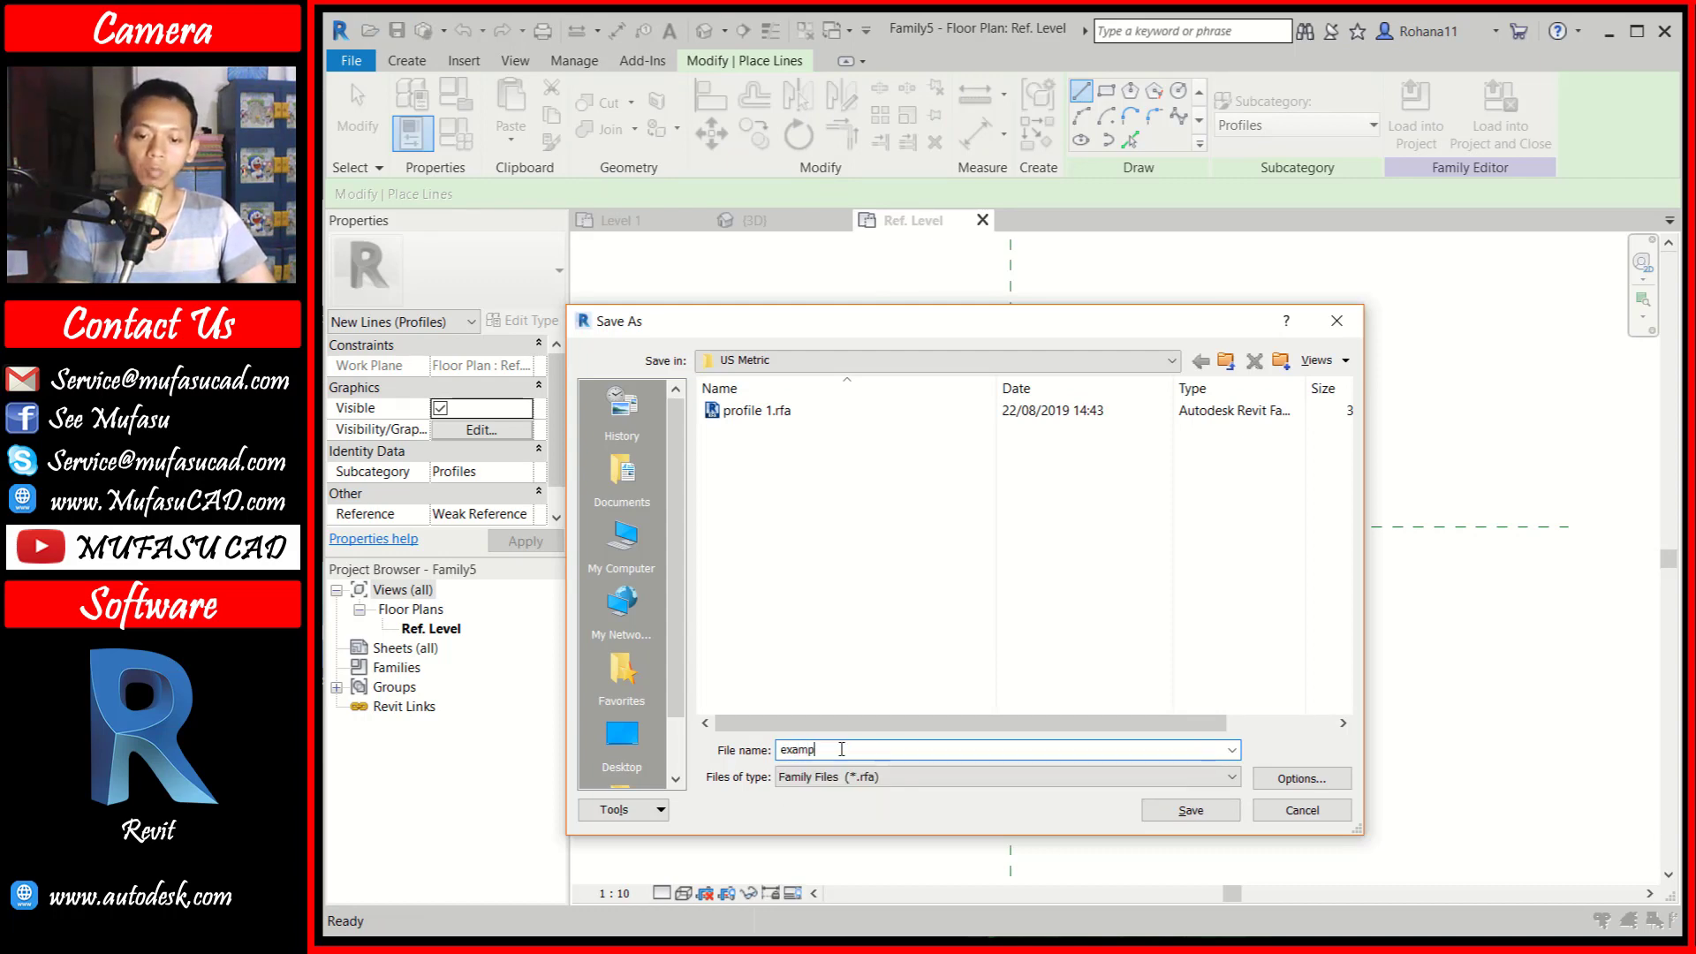
type("le profile")
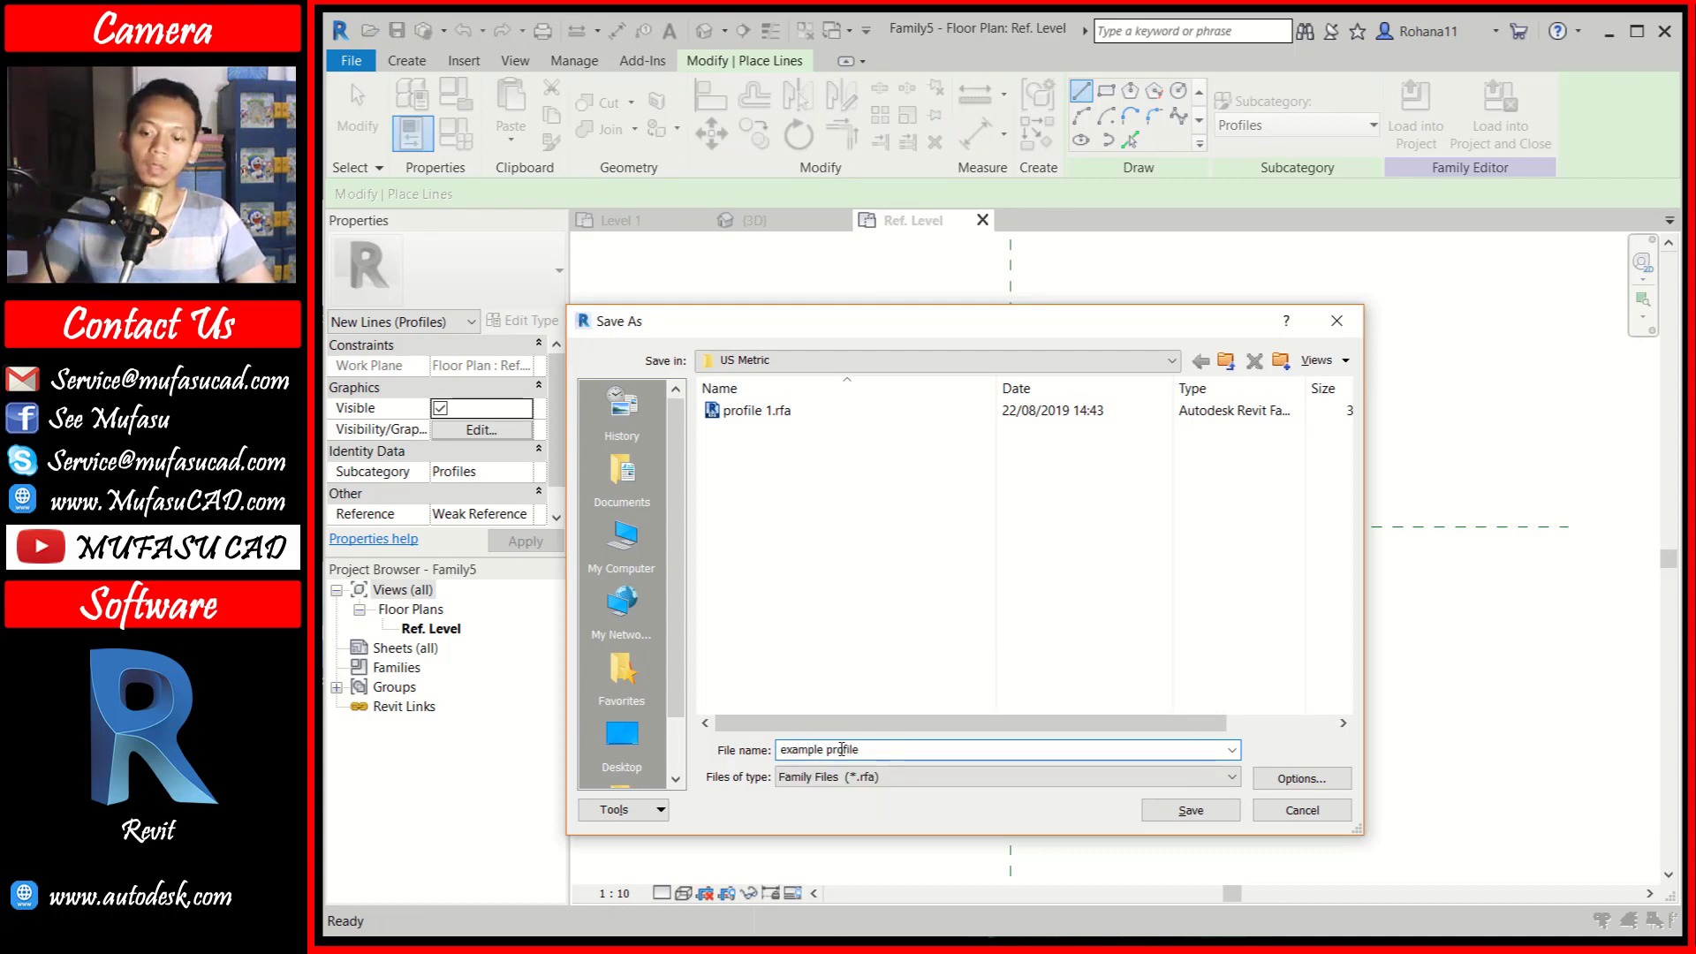
left_click(1189, 810)
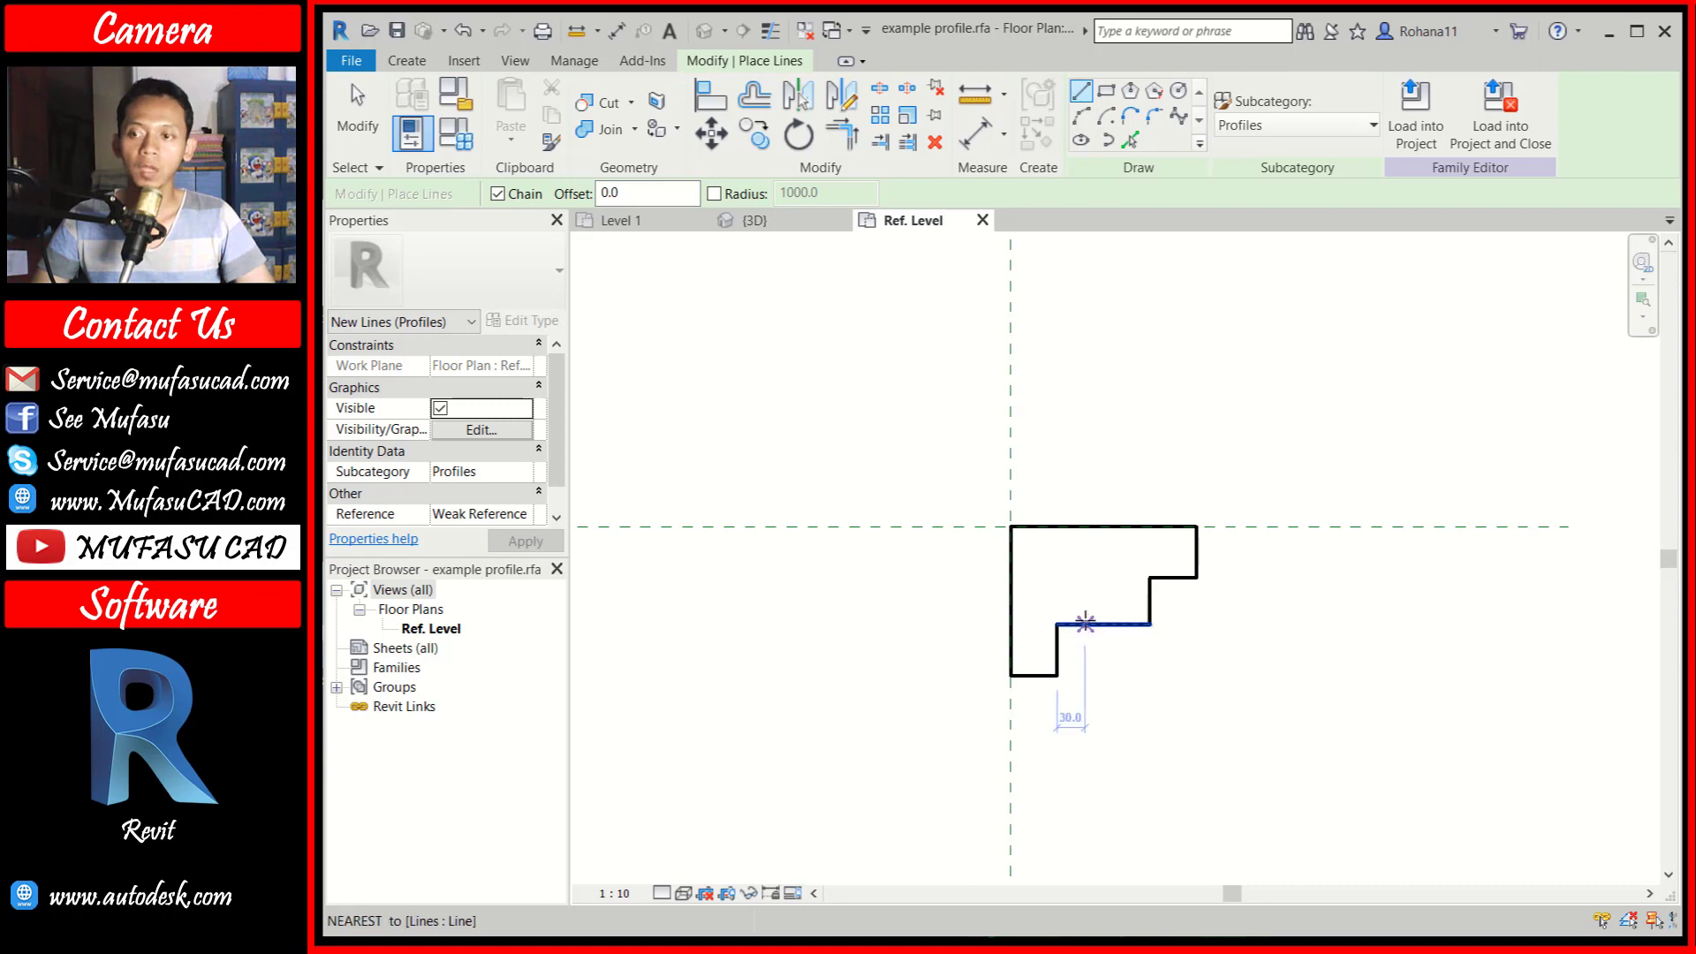
Load the example profile family into Project11 and return to its 3D view
left_click(1415, 111)
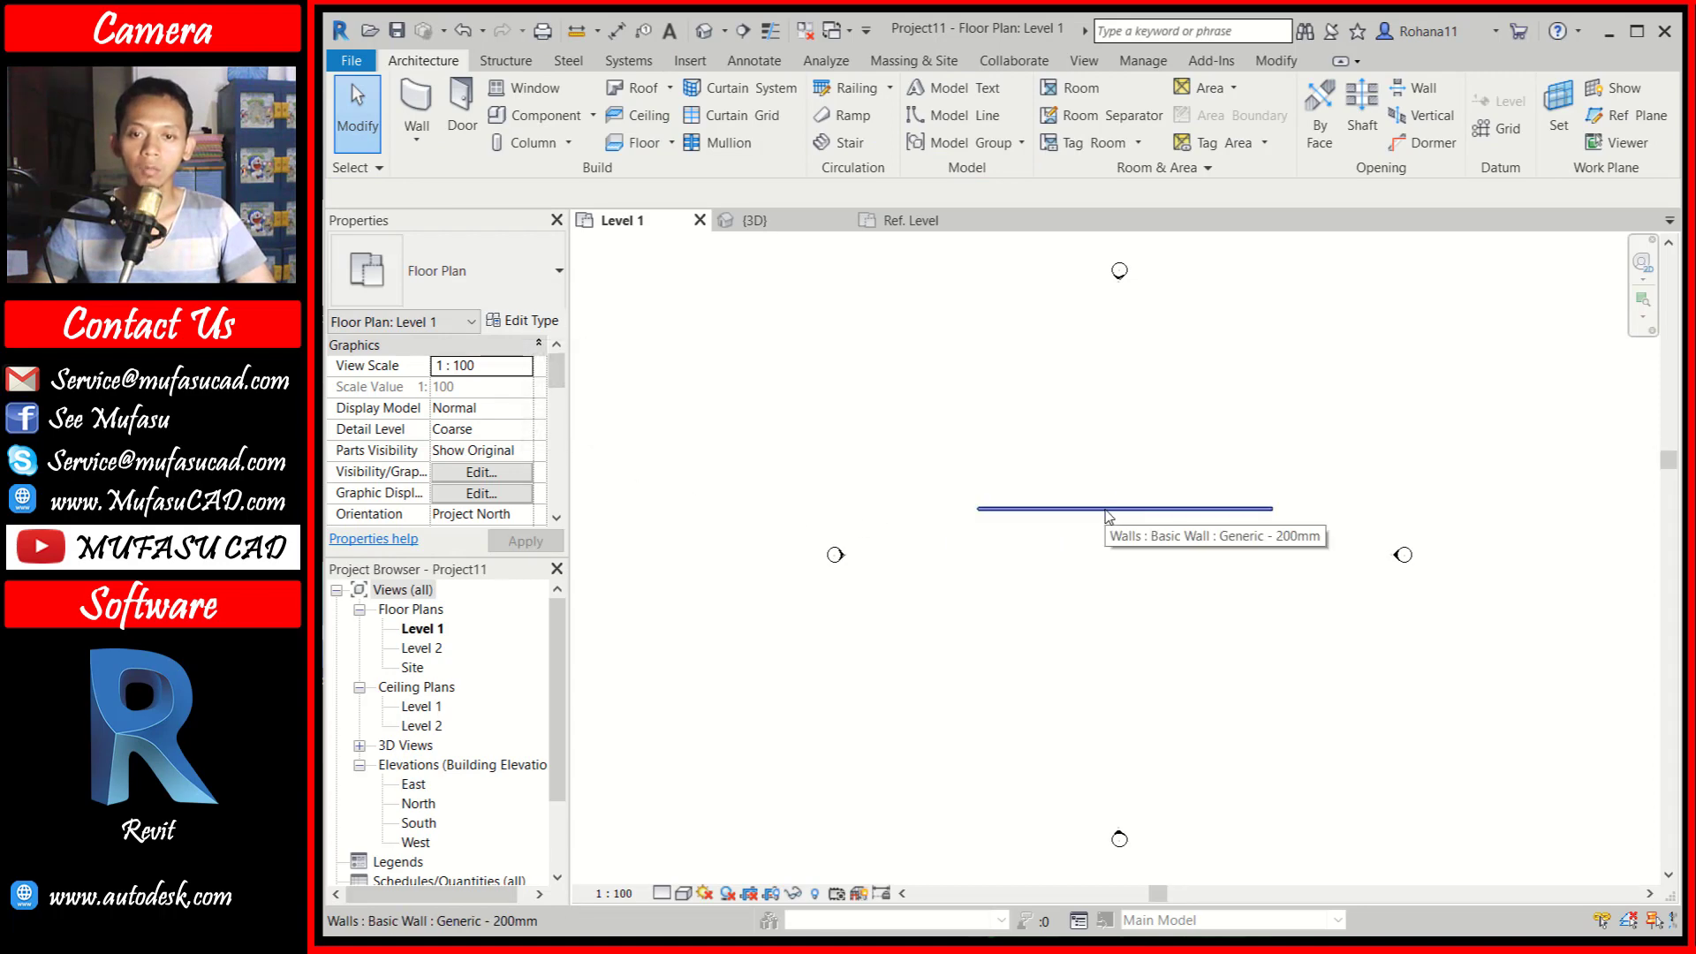
left_click(755, 221)
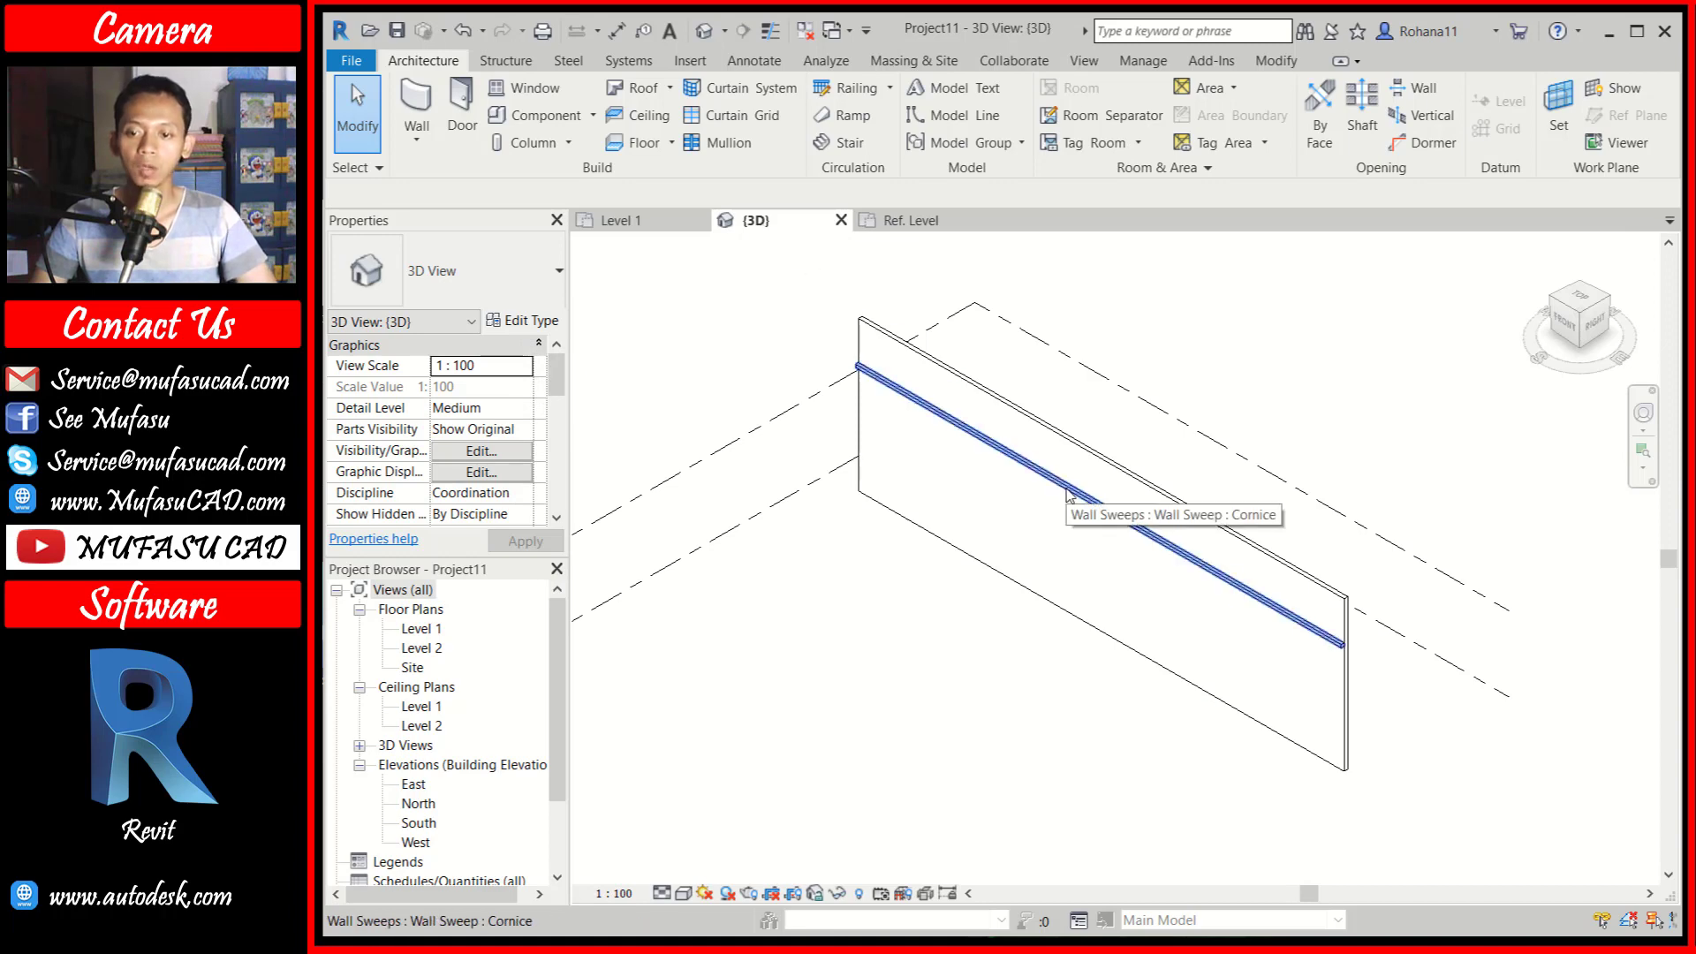
Set the Cornice sweep type's Profile to 'example profile : example profile' and confirm
left_click(1069, 494)
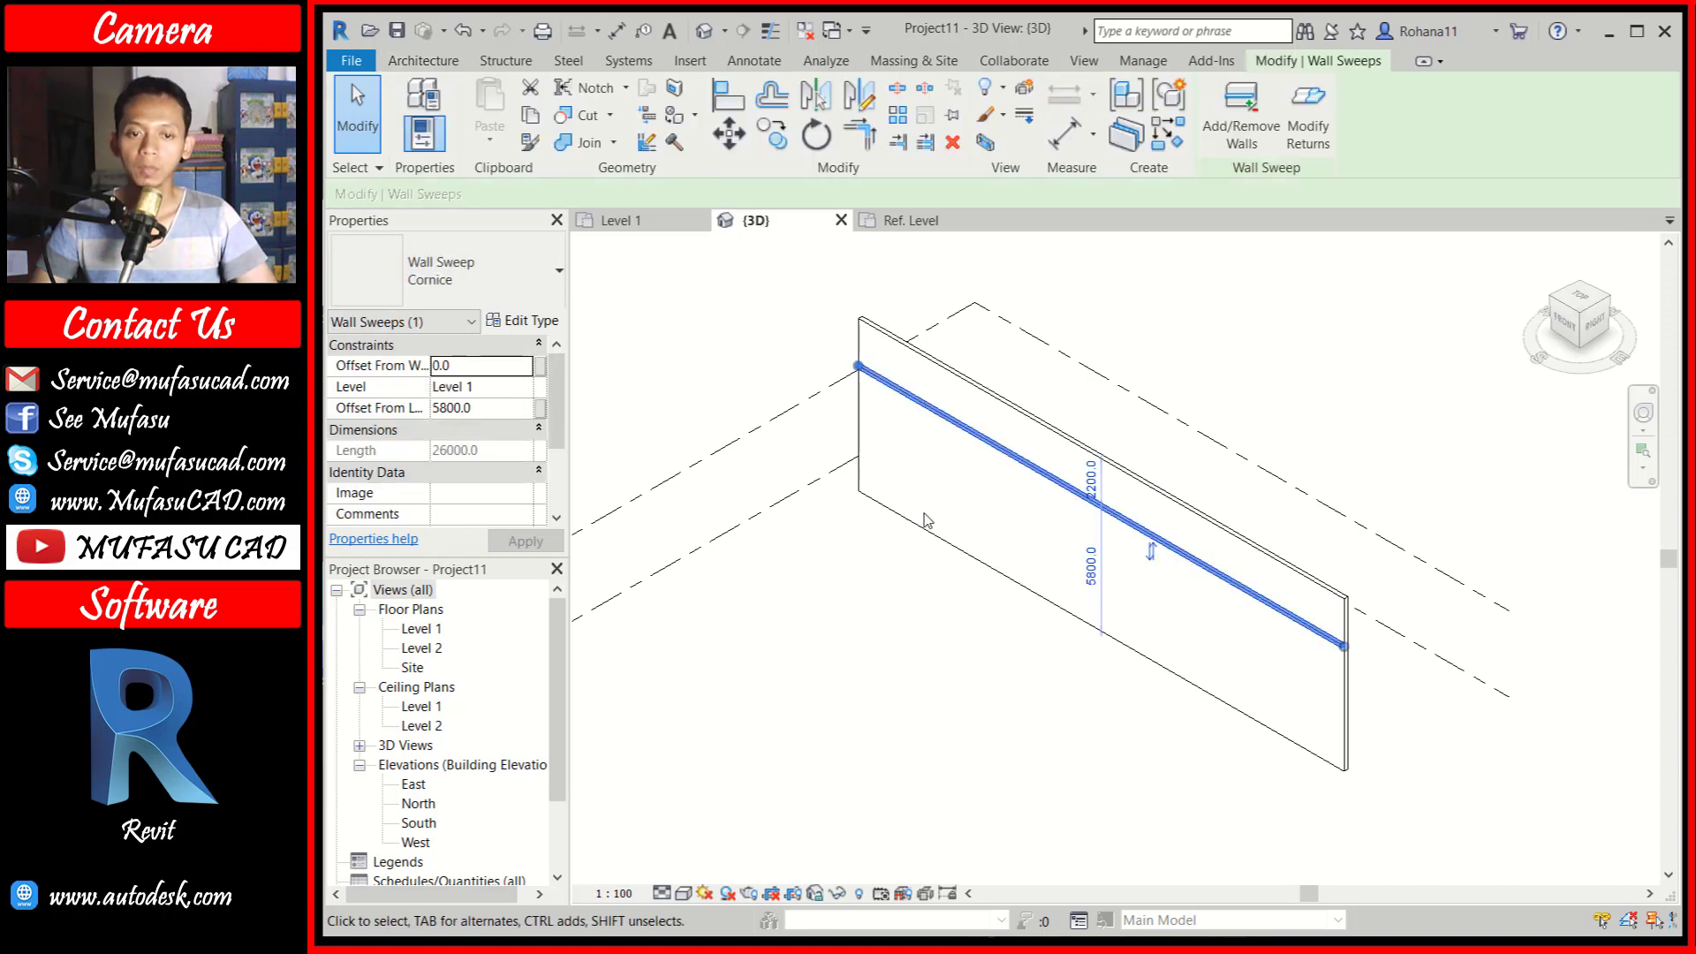
left_click(526, 321)
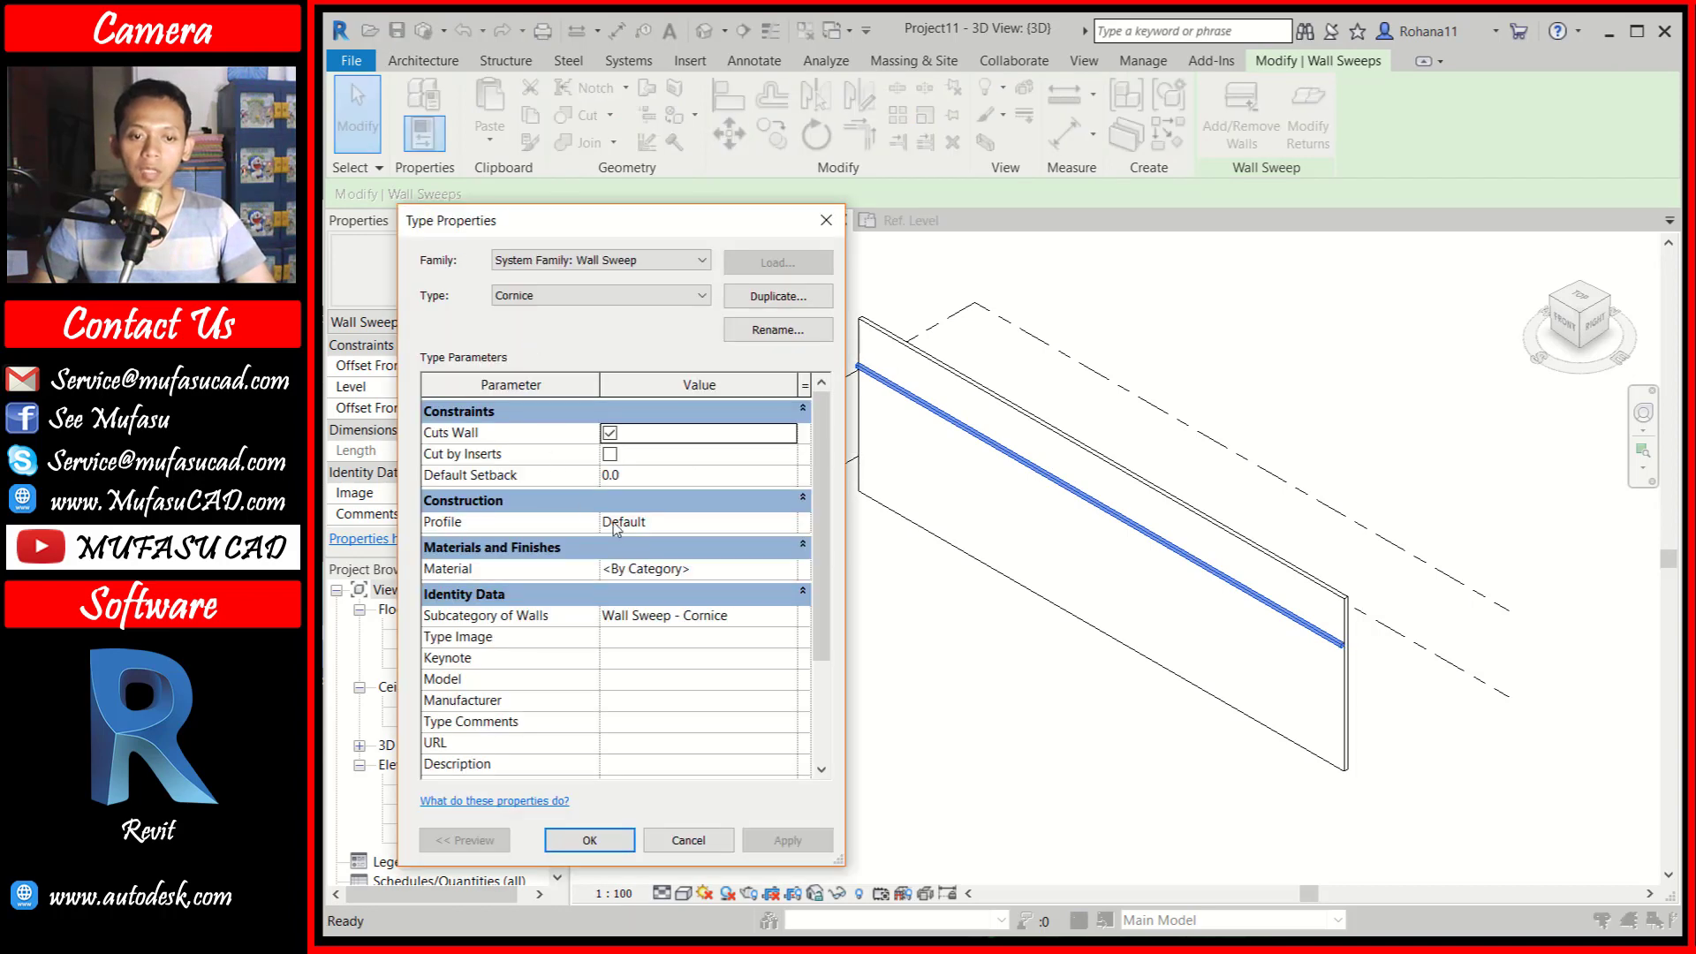
left_click(639, 524)
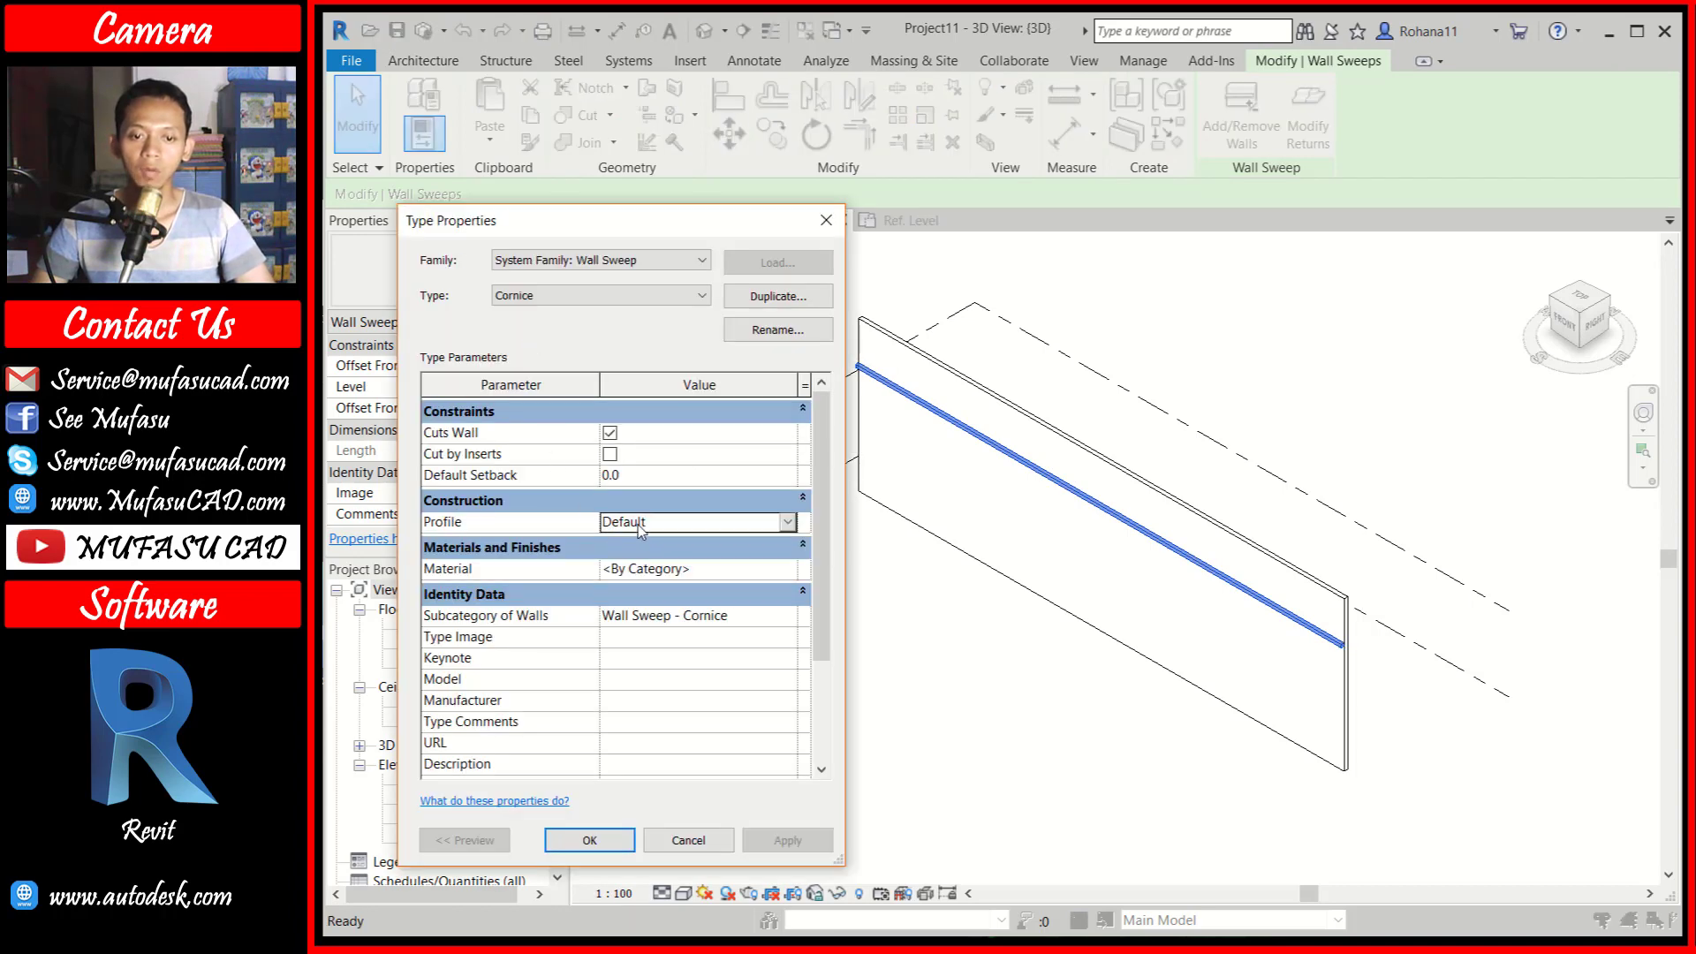
left_click(787, 522)
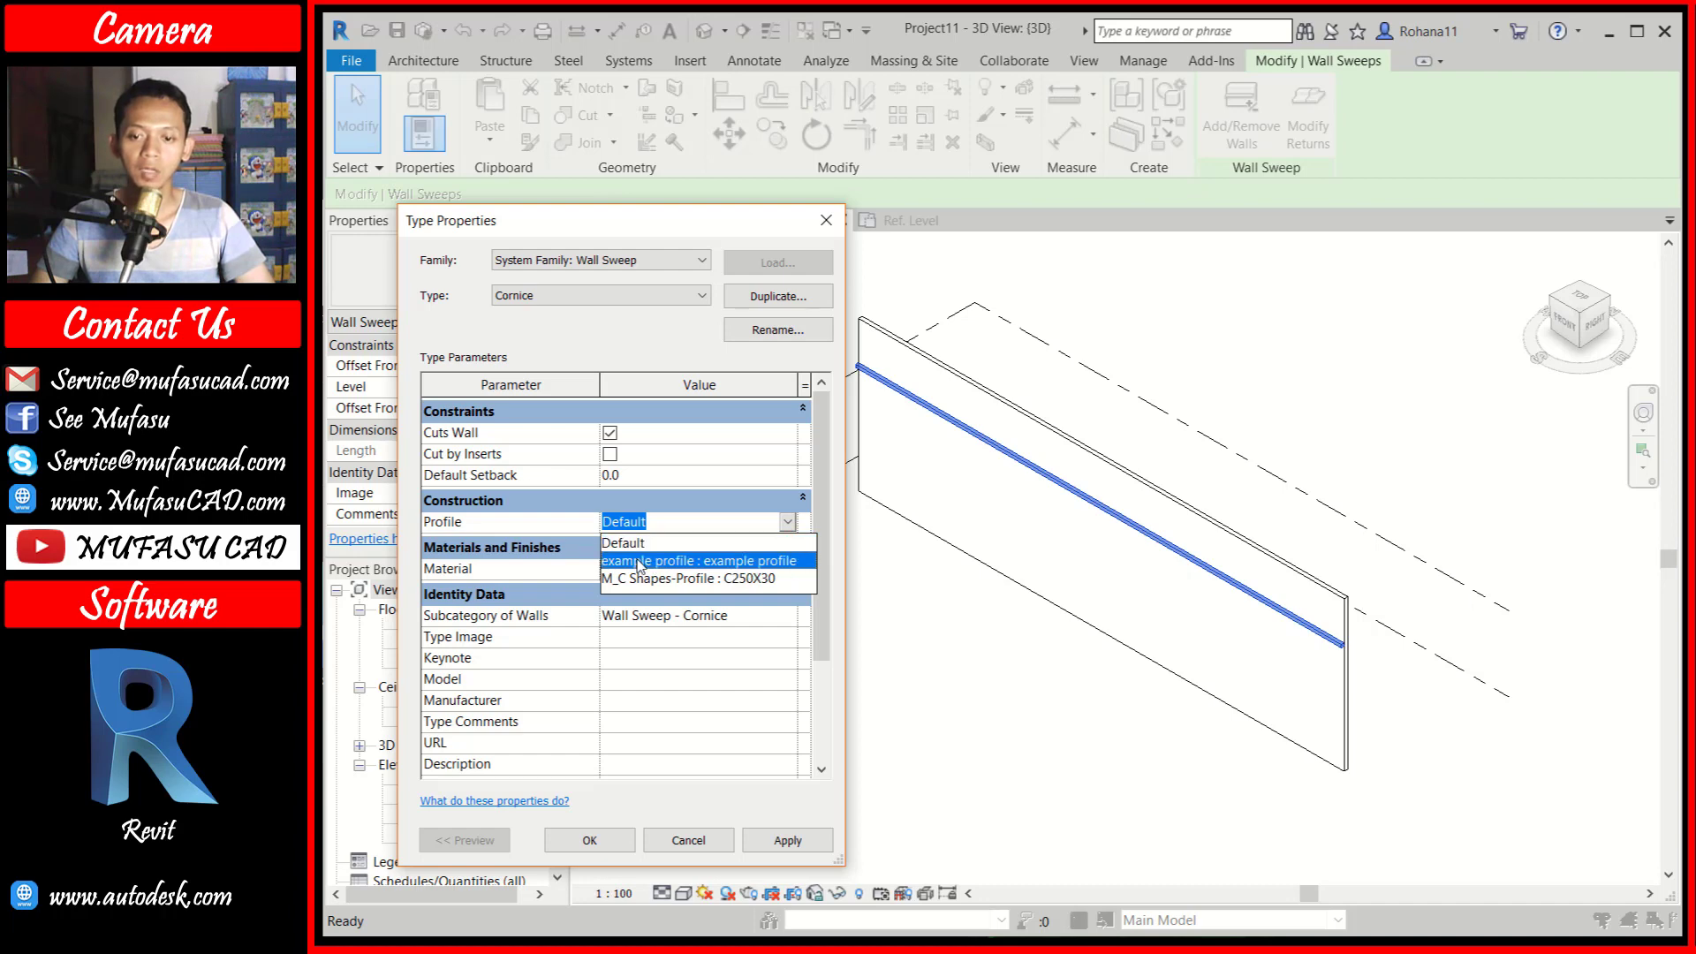
left_click(653, 563)
left_click(786, 840)
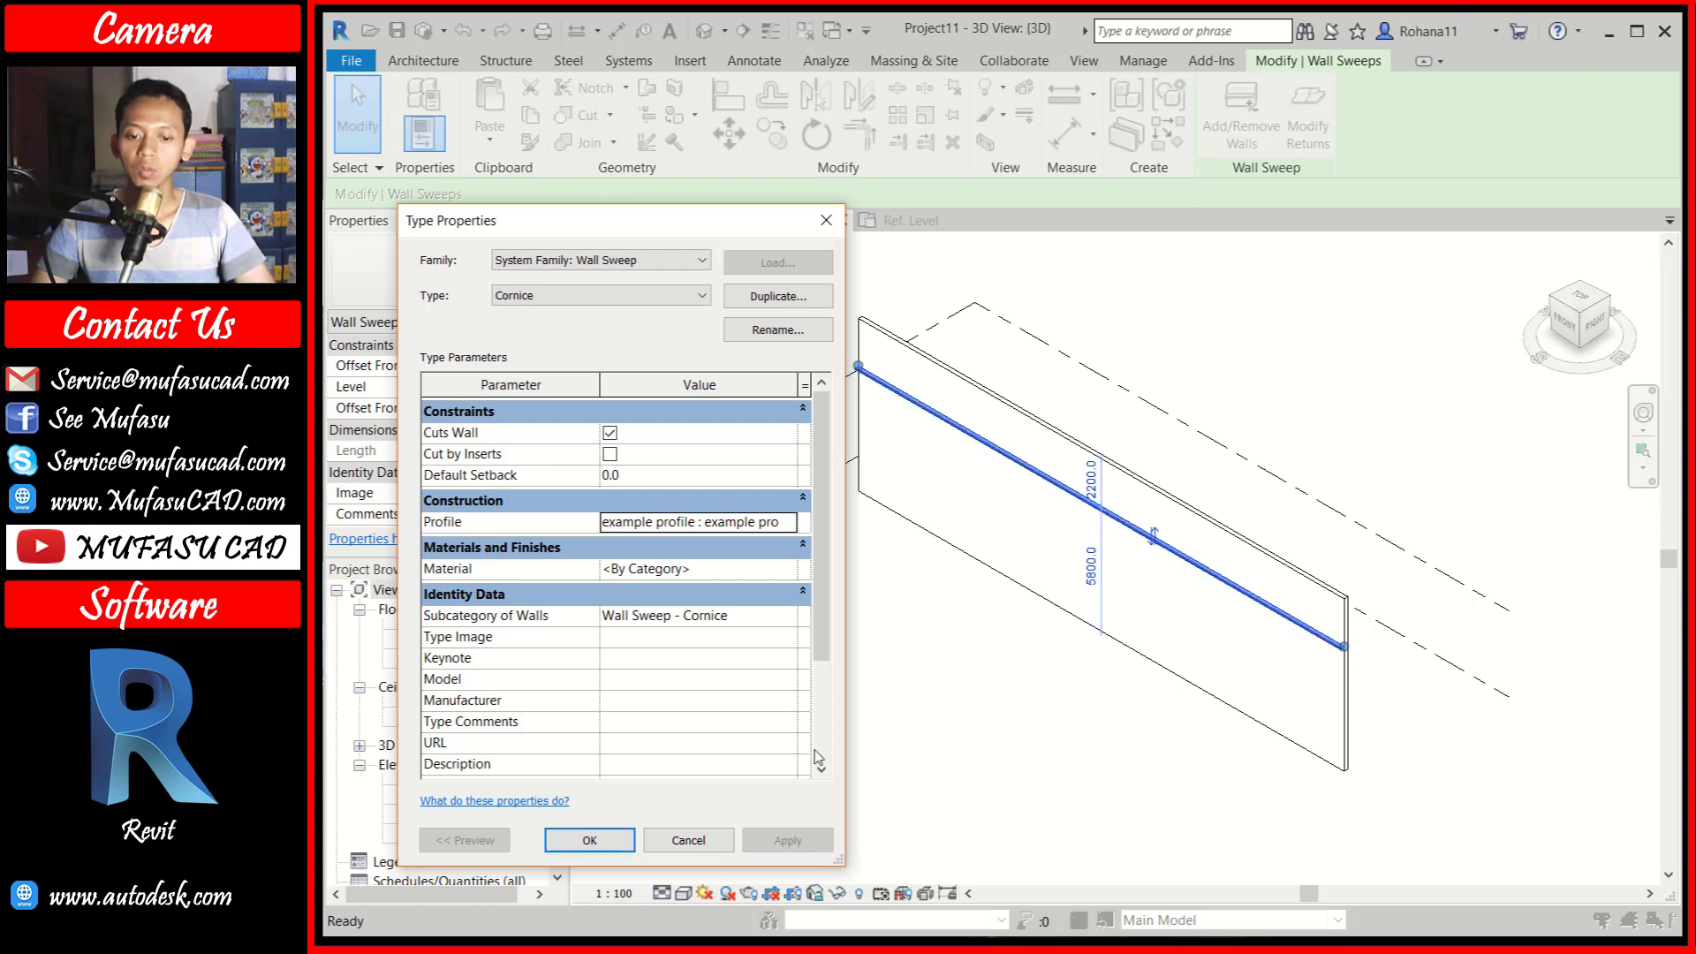
left_click(592, 837)
scroll(1346, 650, "up", 2)
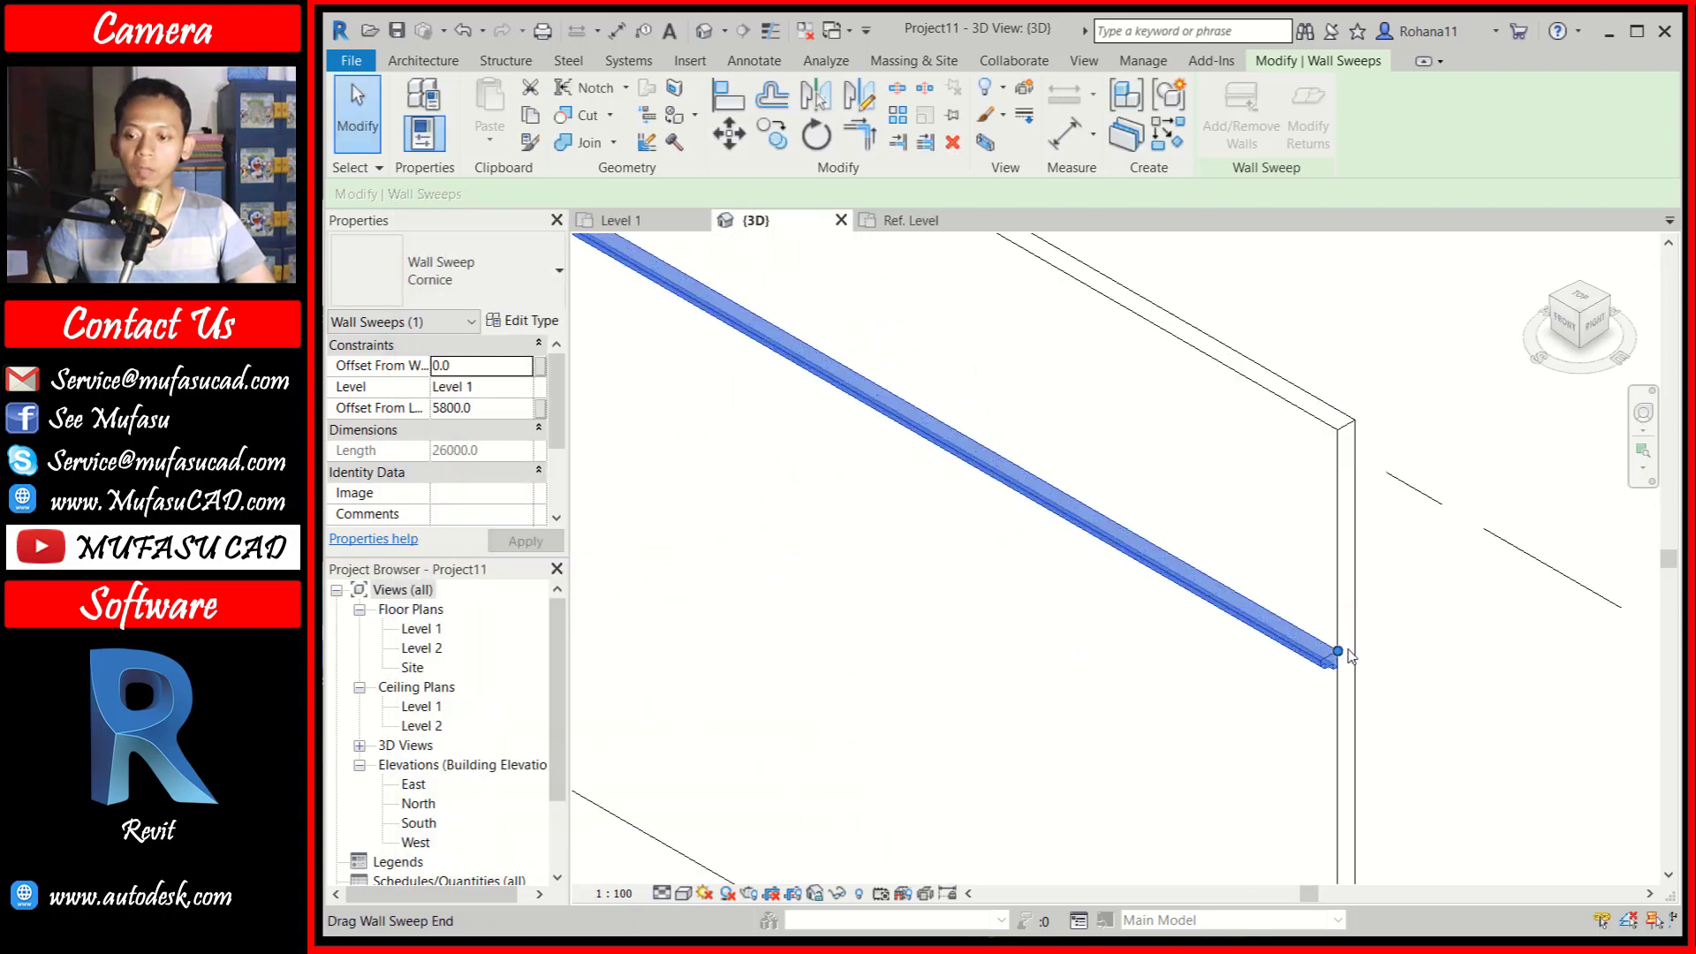
scroll(1345, 650, "up", 2)
scroll(1345, 650, "up", 3)
scroll(1241, 667, "down", 2)
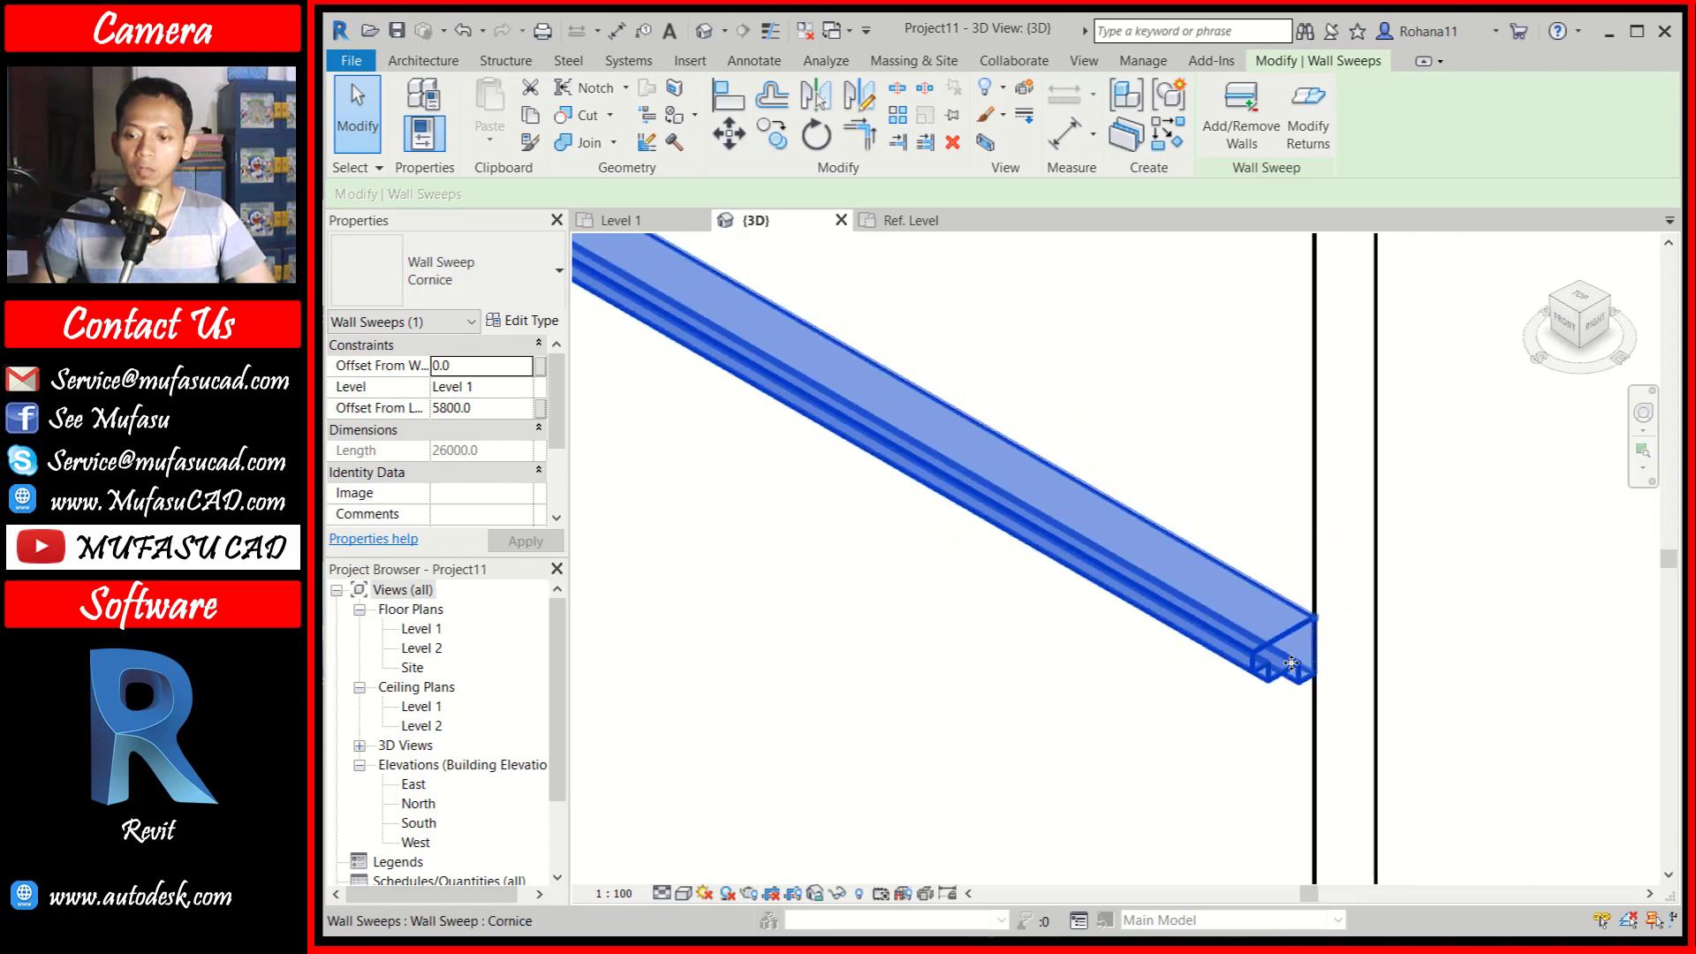
scroll(1184, 643, "down", 2)
scroll(1123, 619, "down", 1)
mouse_move(1123, 618)
middle_mouse_down("shift")
mouse_move(1302, 459)
mouse_move(1128, 654)
mouse_move(1177, 579)
mouse_move(1172, 511)
mouse_move(1219, 518)
mouse_move(1178, 591)
mouse_move(1325, 594)
mouse_move(904, 522)
mouse_move(1271, 502)
middle_mouse_up("shift")
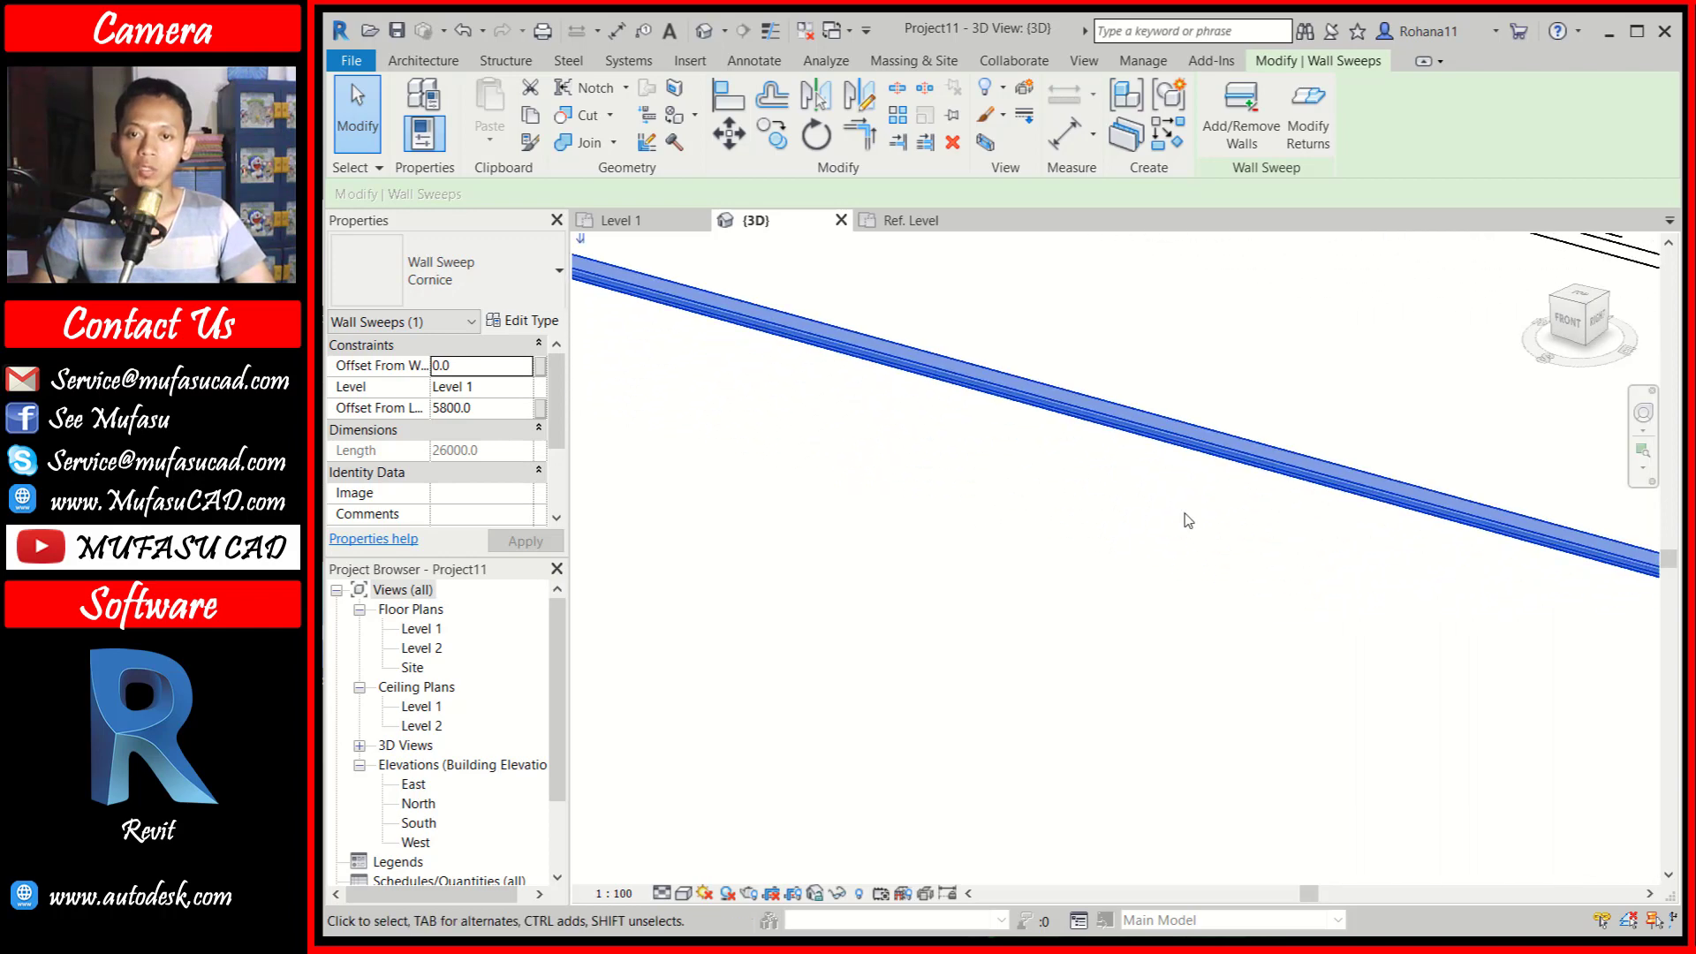
left_click(904, 219)
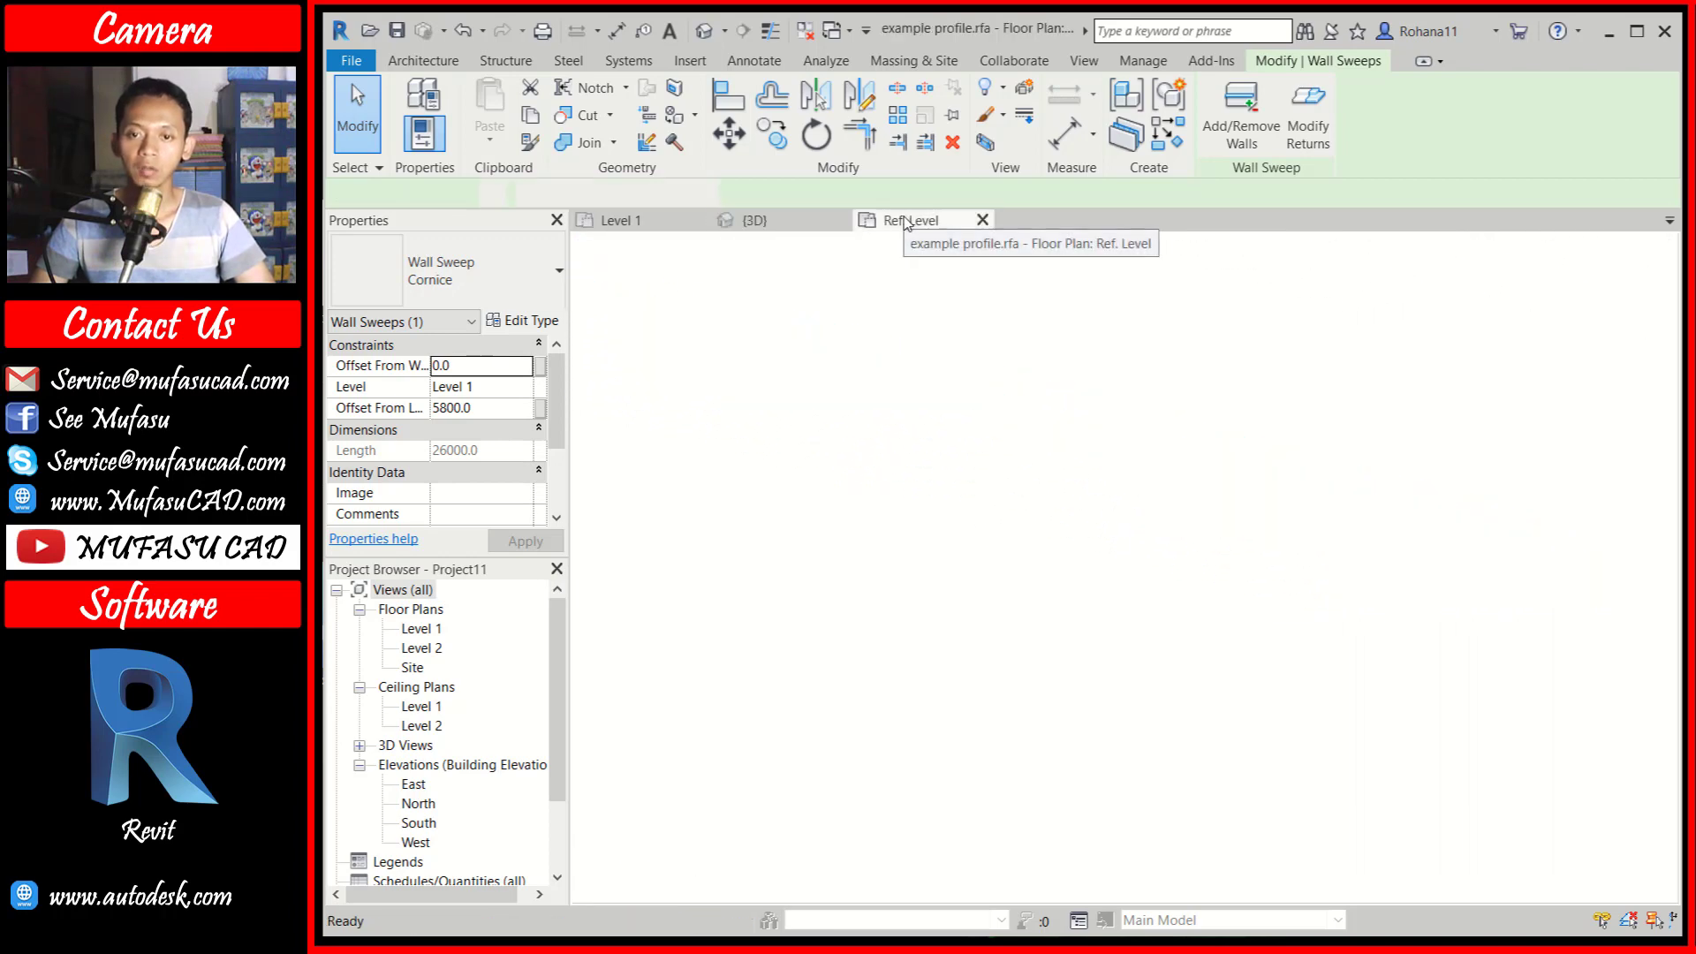
key("l")
key("i")
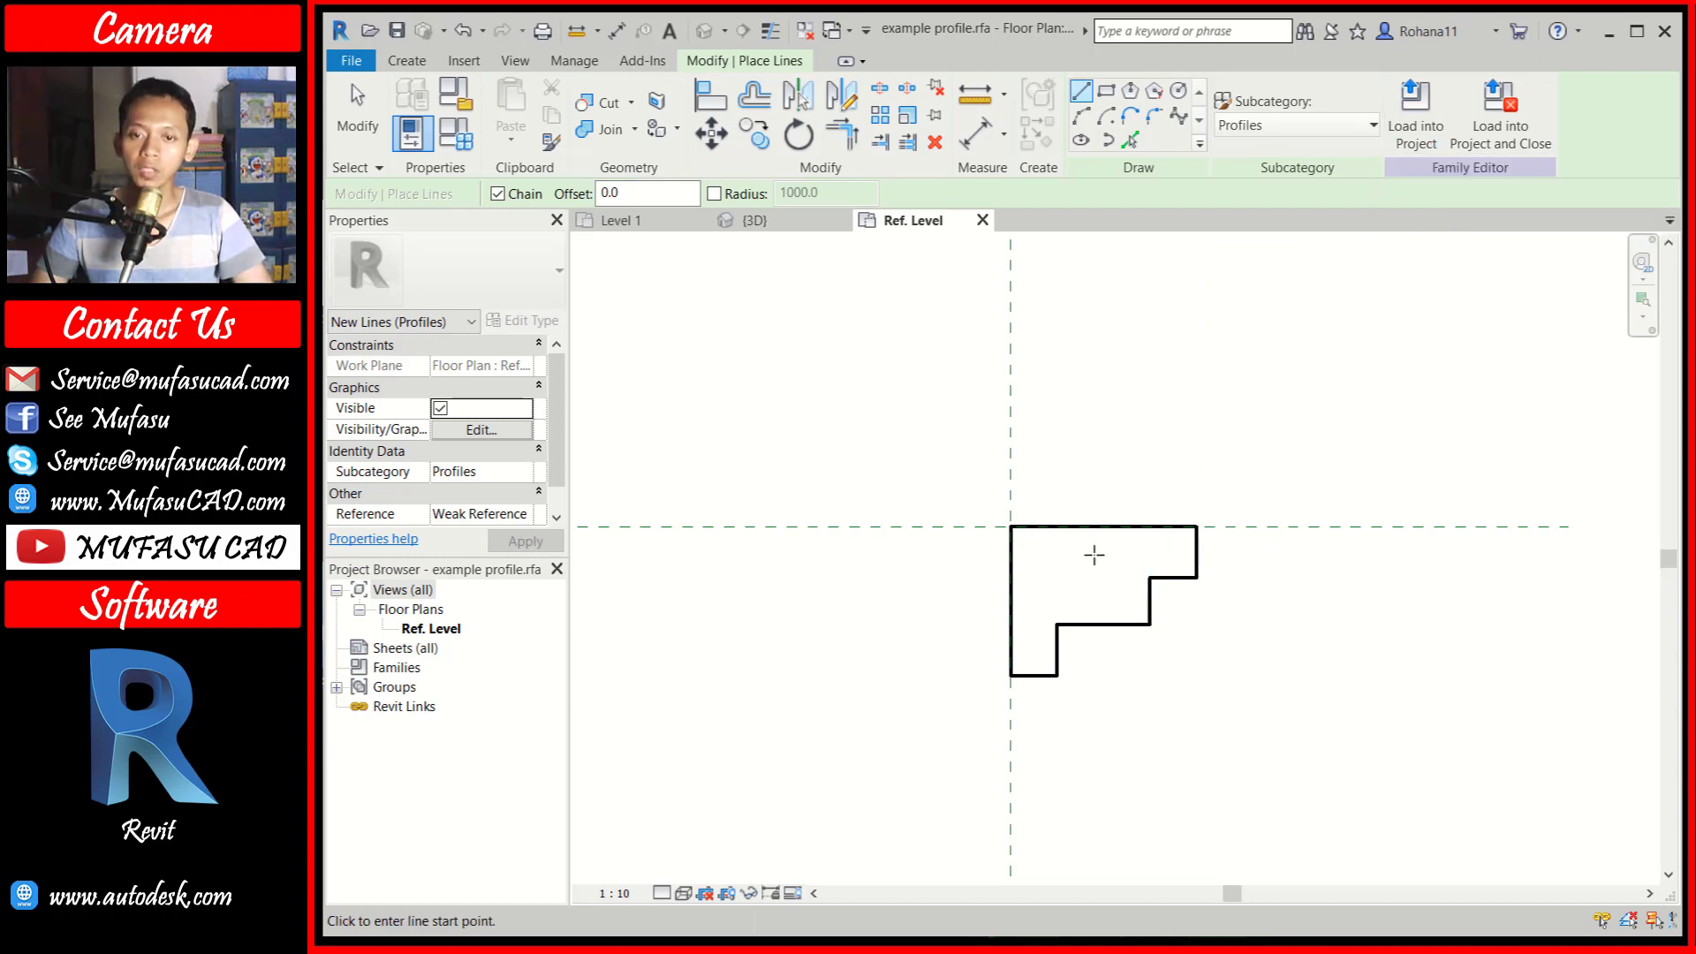
left_click(755, 221)
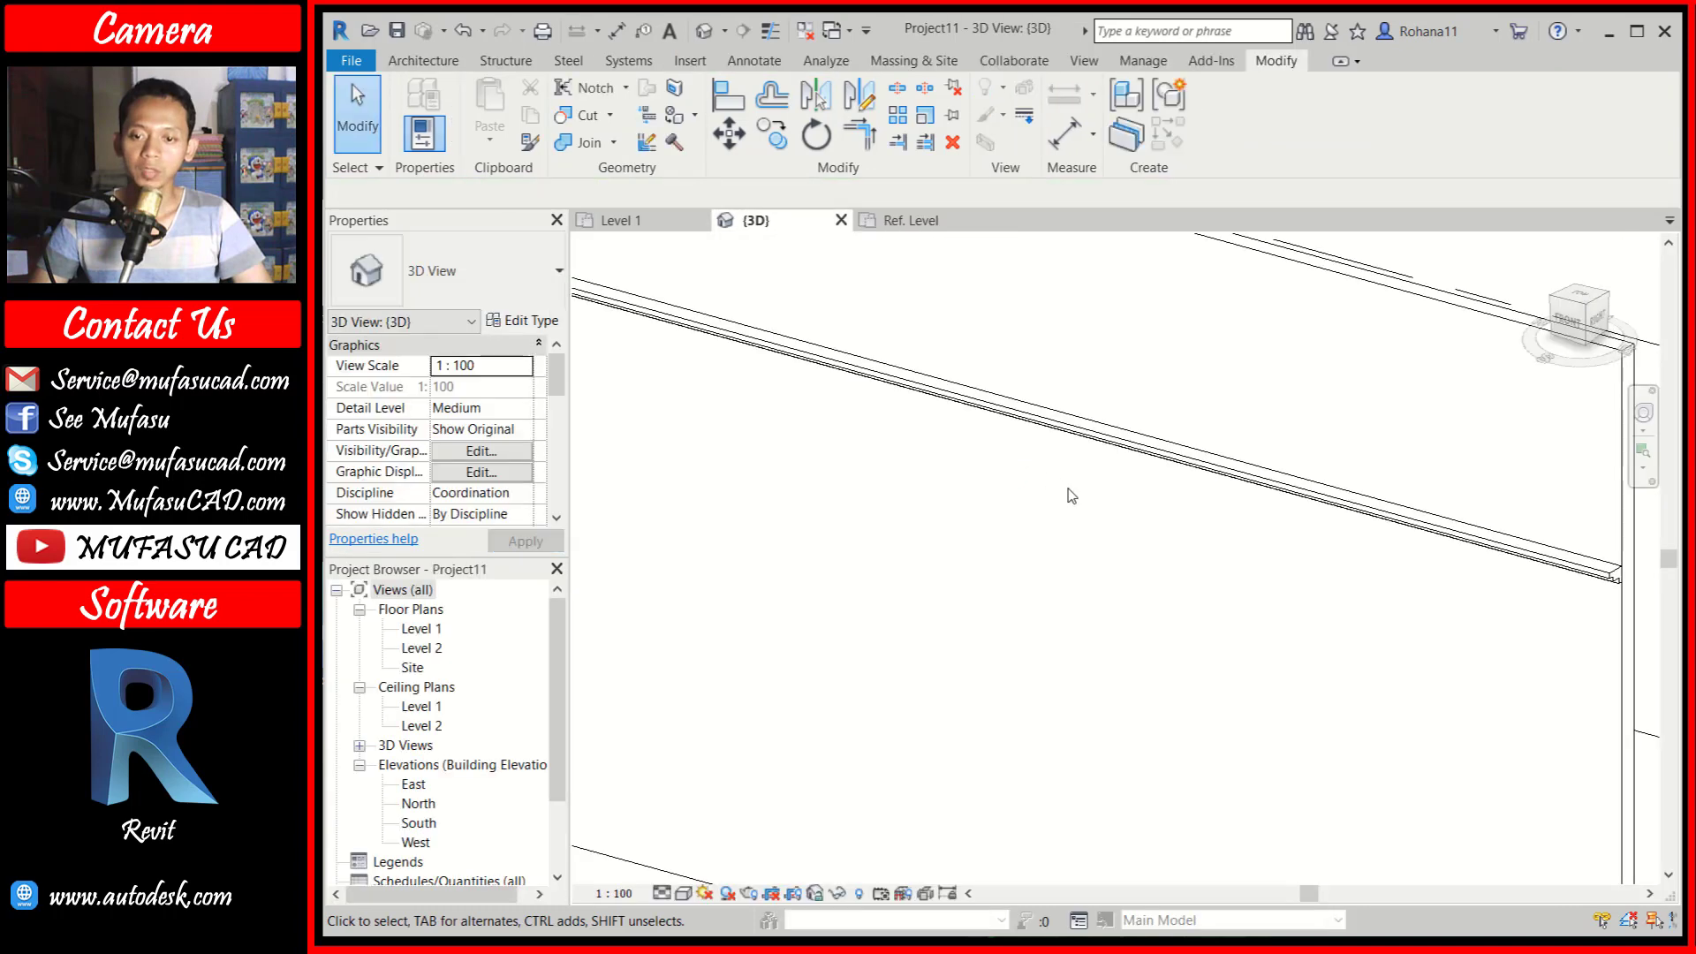
middle_click_drag(1098, 465, 1317, 628)
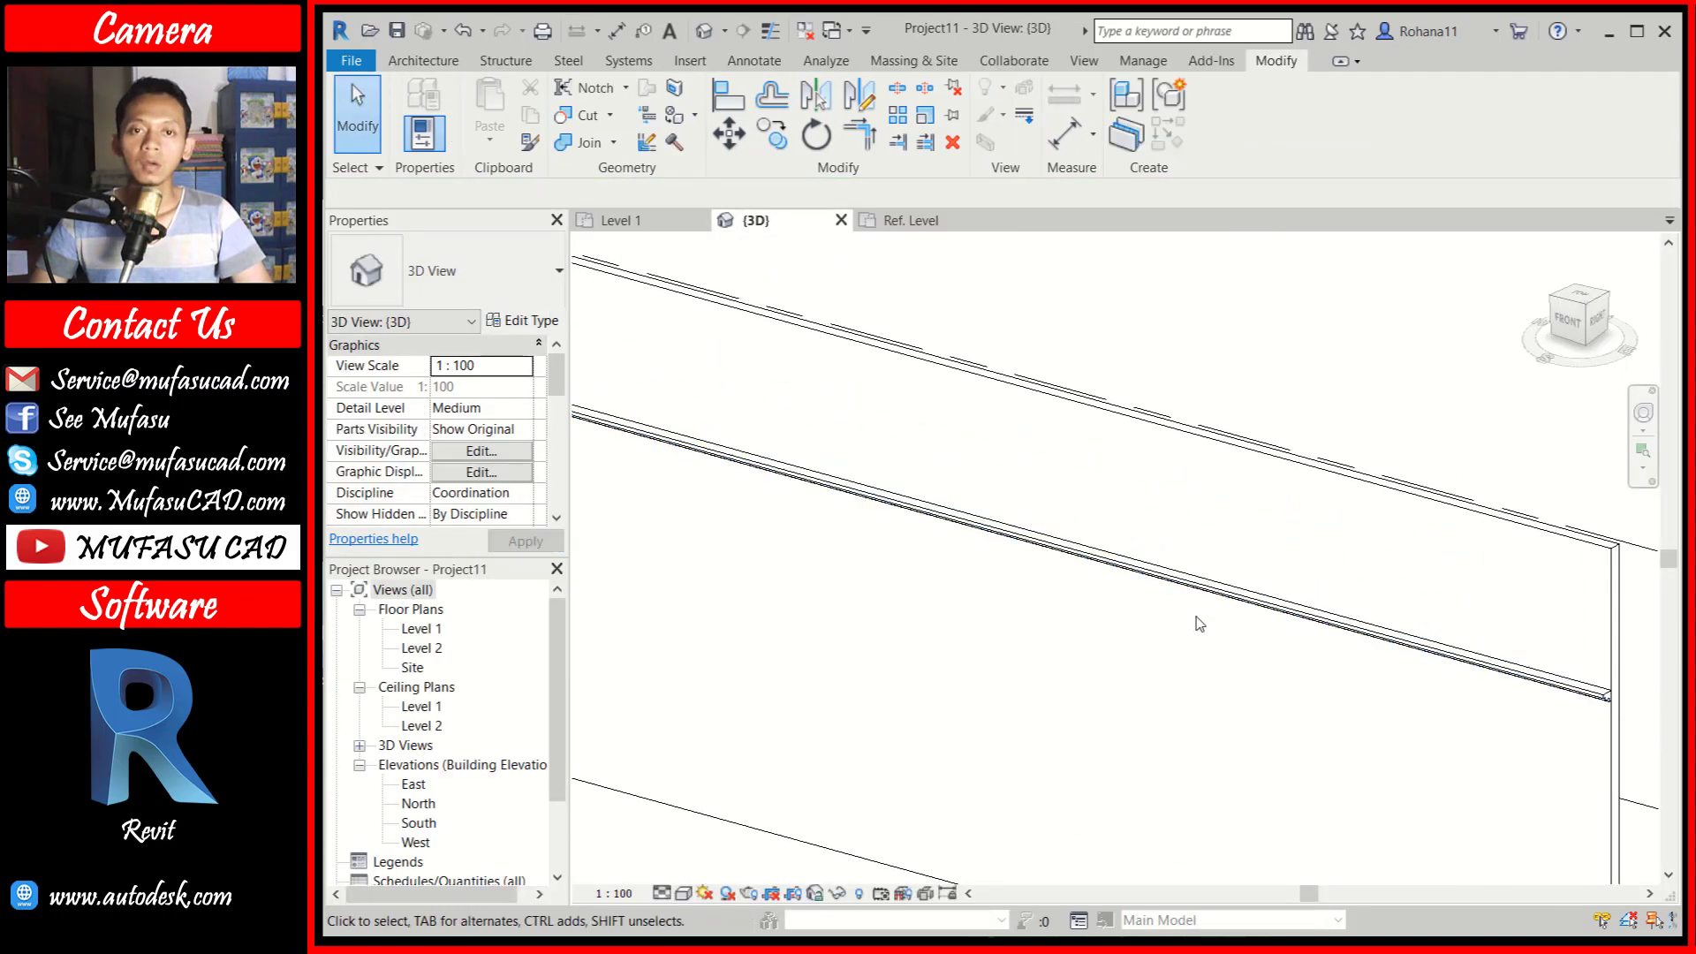